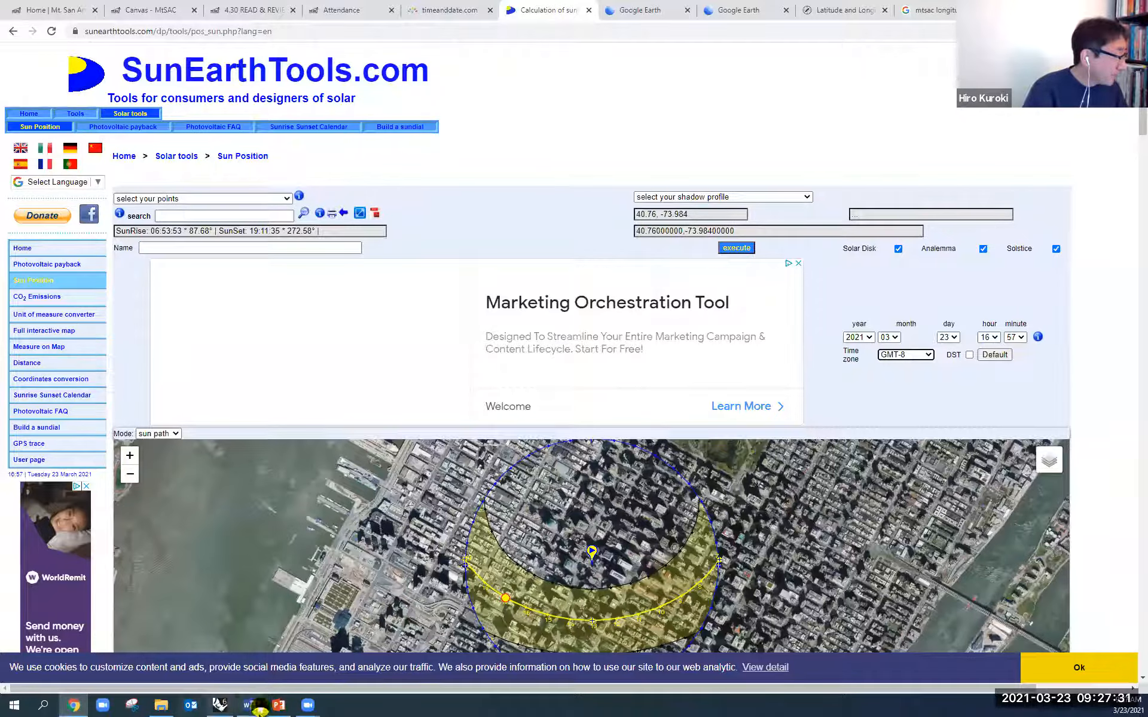
- Switch to the Rhino solar path handout and examine the site's coordinates and the season table below the north circle
{"action": "left_click", "coordinate": [222, 709]}
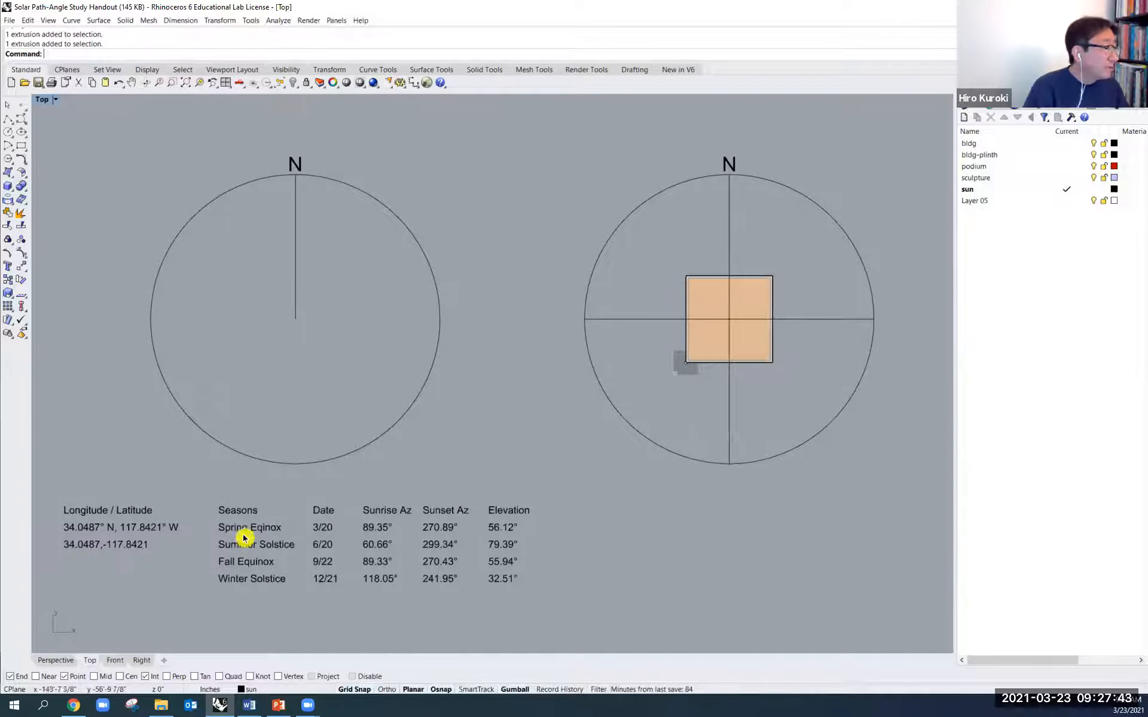
{"action": "scroll", "coordinate": [55, 568], "scroll_direction": "up", "scroll_amount": 8}
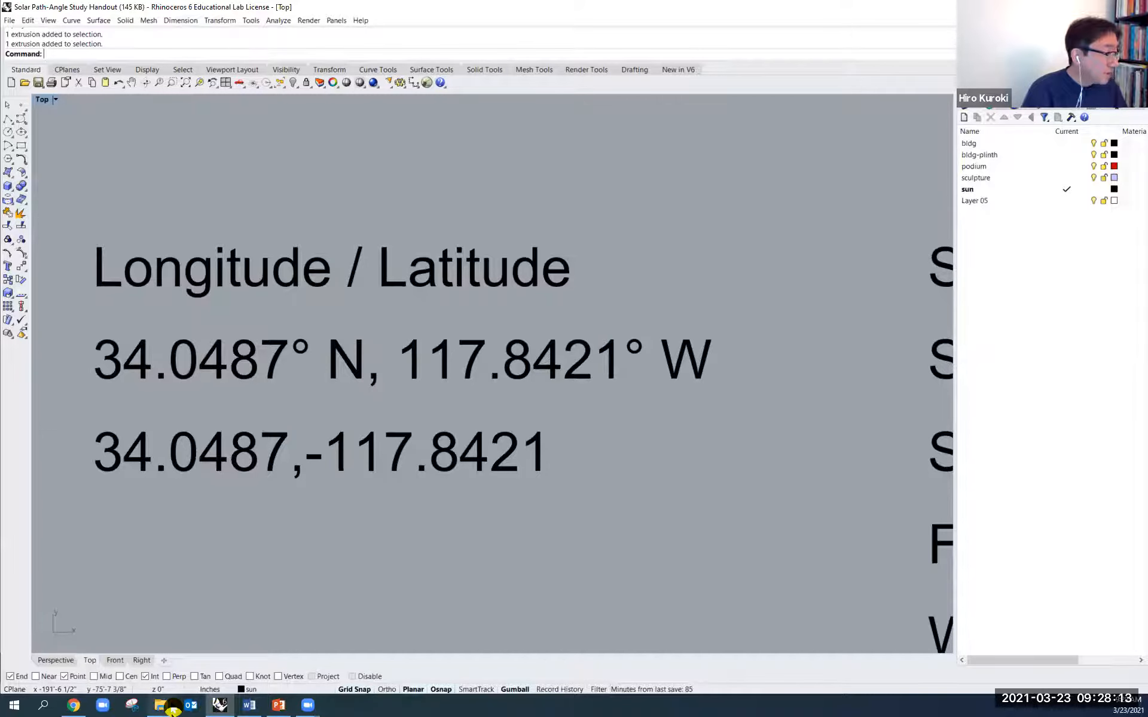
{"action": "mouse_move", "coordinate": [172, 710]}
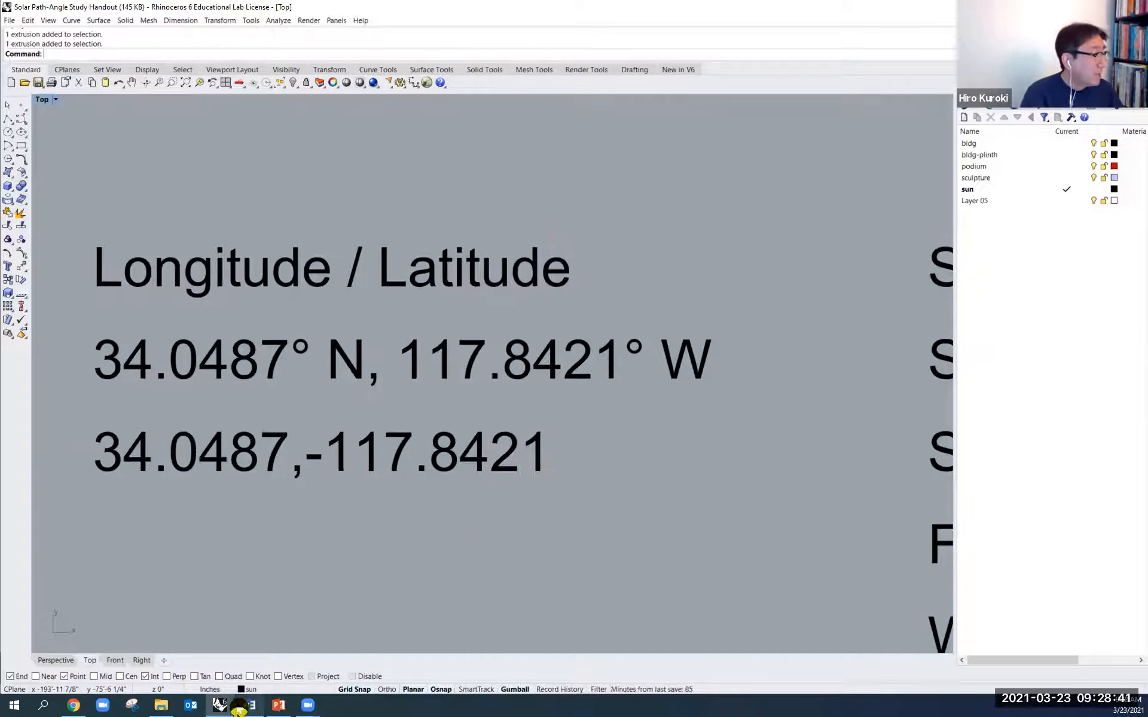
{"action": "scroll", "coordinate": [469, 548], "scroll_direction": "down", "scroll_amount": 5}
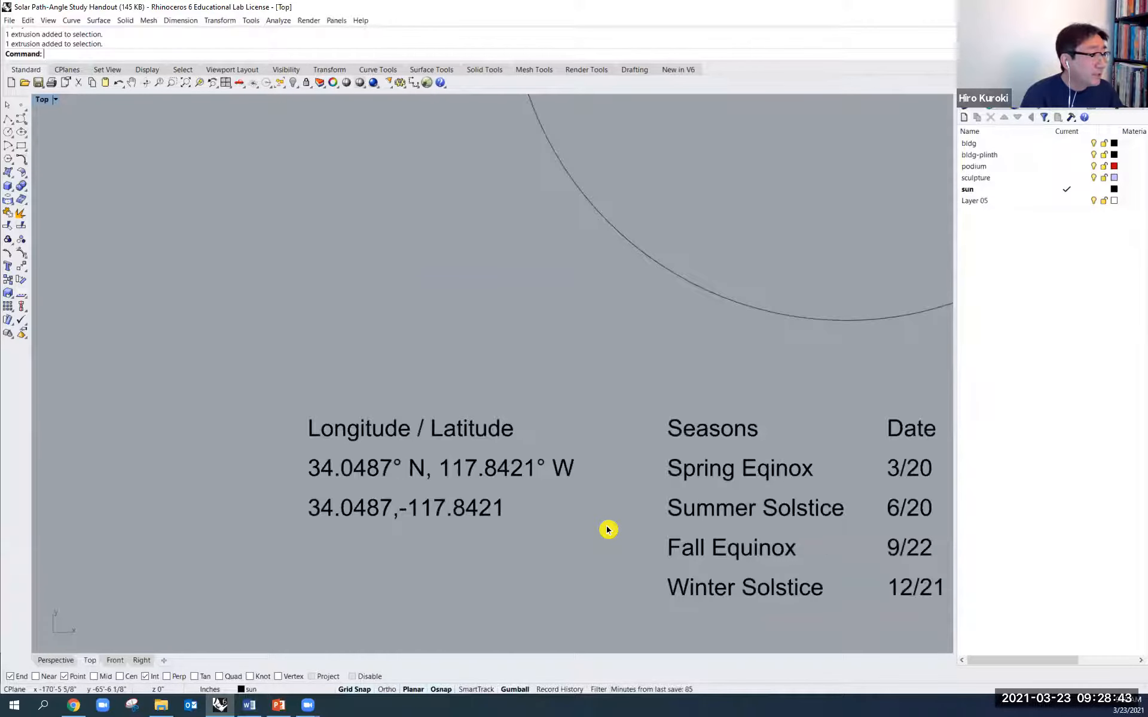
{"action": "right_click_drag", "start_coordinate": [568, 518], "coordinate": [139, 454]}
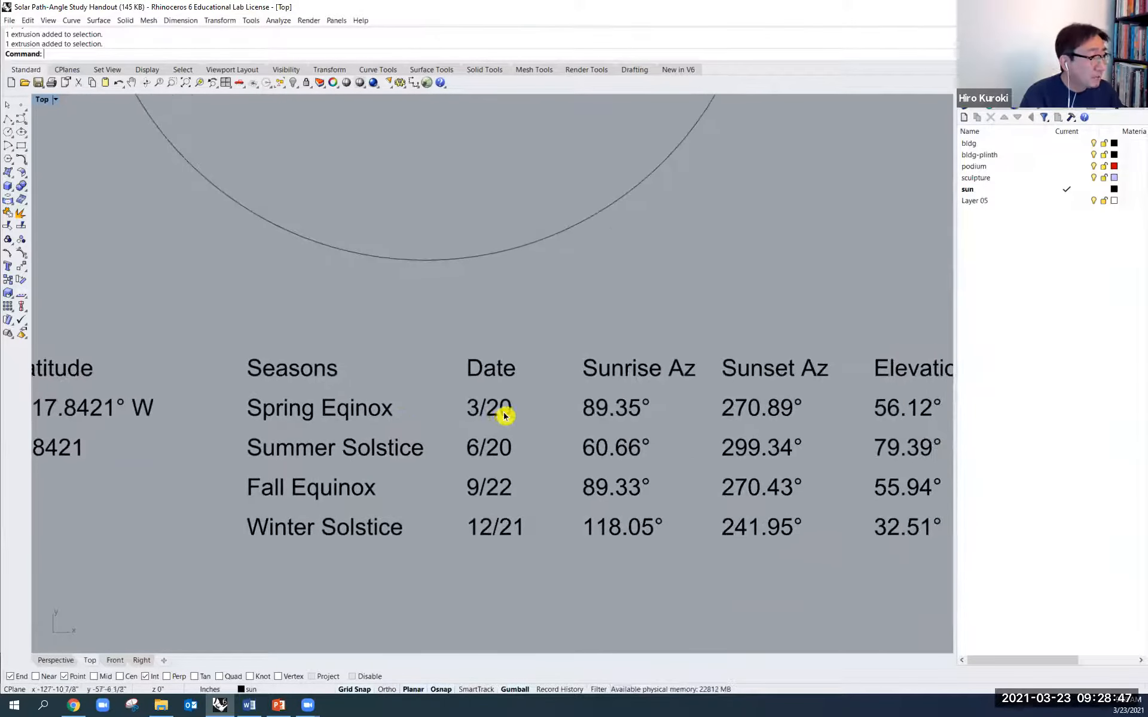
{"action": "right_click_drag", "start_coordinate": [560, 514], "coordinate": [426, 493]}
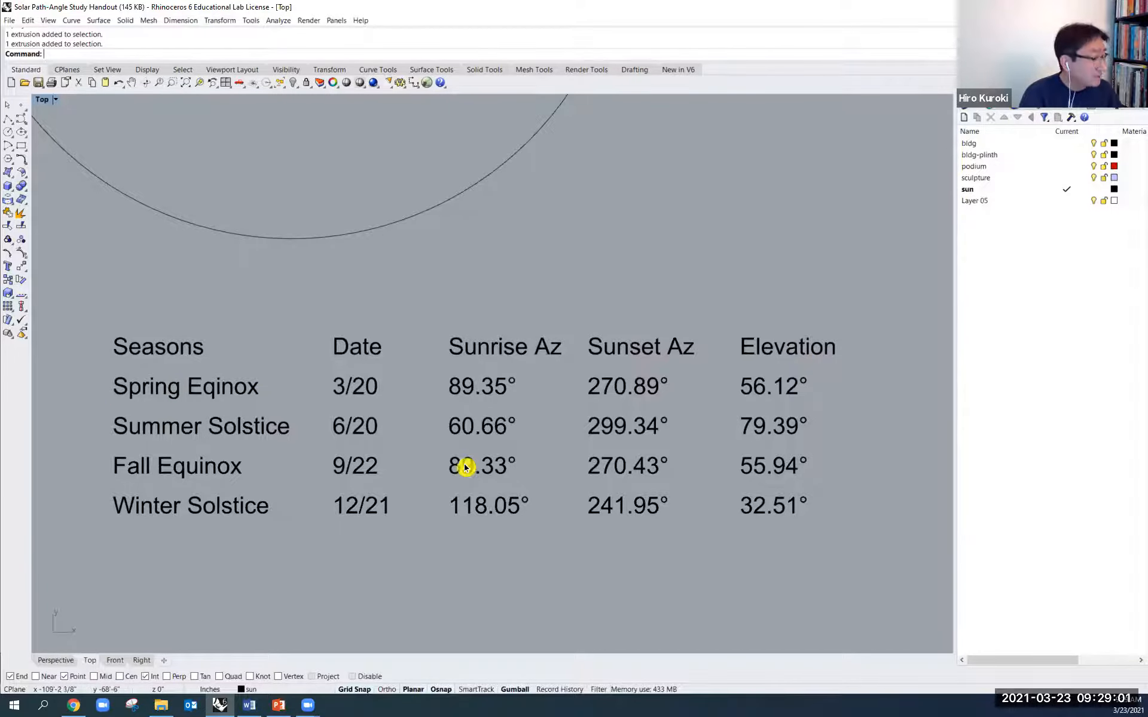
- Examine the sunrise and sunset azimuth columns of the season table alongside the circle with the north line
{"action": "scroll", "coordinate": [777, 495], "scroll_direction": "down", "scroll_amount": 2}
{"action": "scroll", "coordinate": [821, 502], "scroll_direction": "down", "scroll_amount": 1}
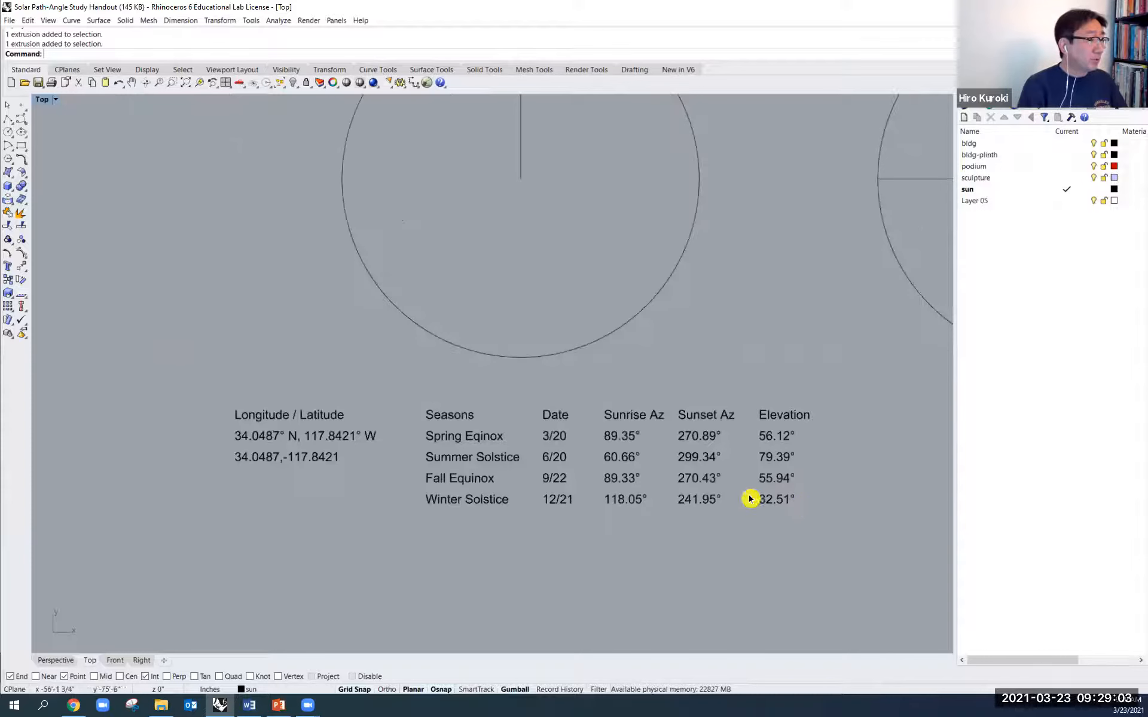
{"action": "scroll", "coordinate": [633, 419], "scroll_direction": "up", "scroll_amount": 2}
{"action": "scroll", "coordinate": [675, 425], "scroll_direction": "up", "scroll_amount": 3}
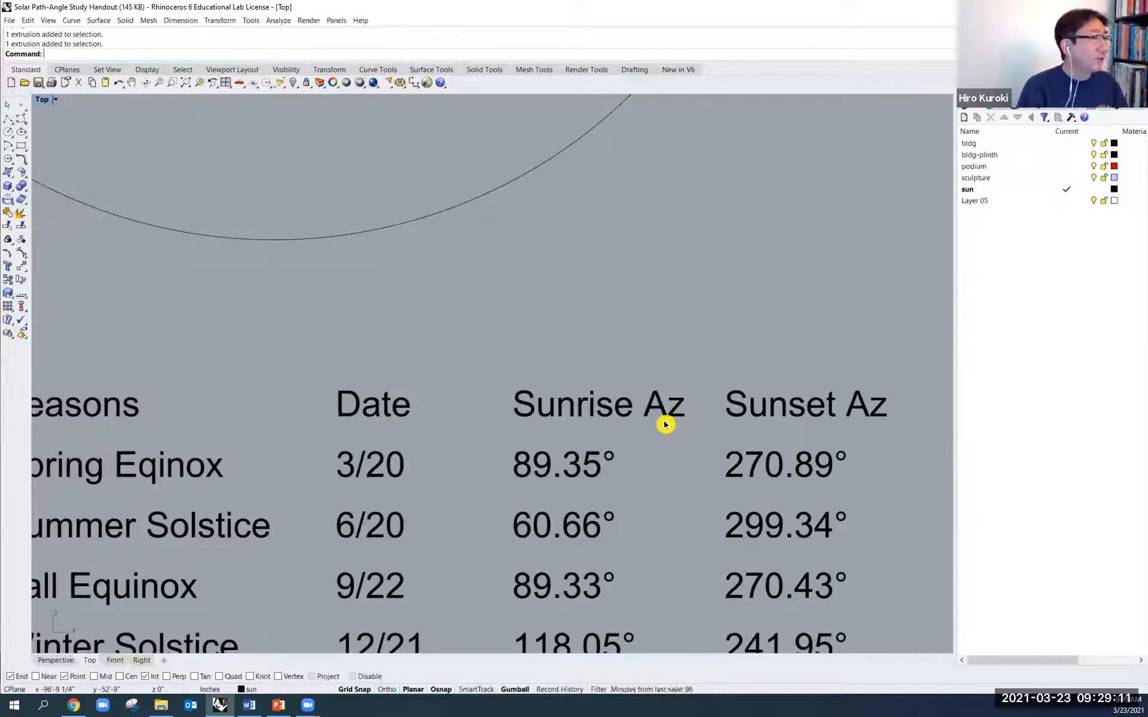
{"action": "scroll", "coordinate": [663, 423], "scroll_direction": "down", "scroll_amount": 3}
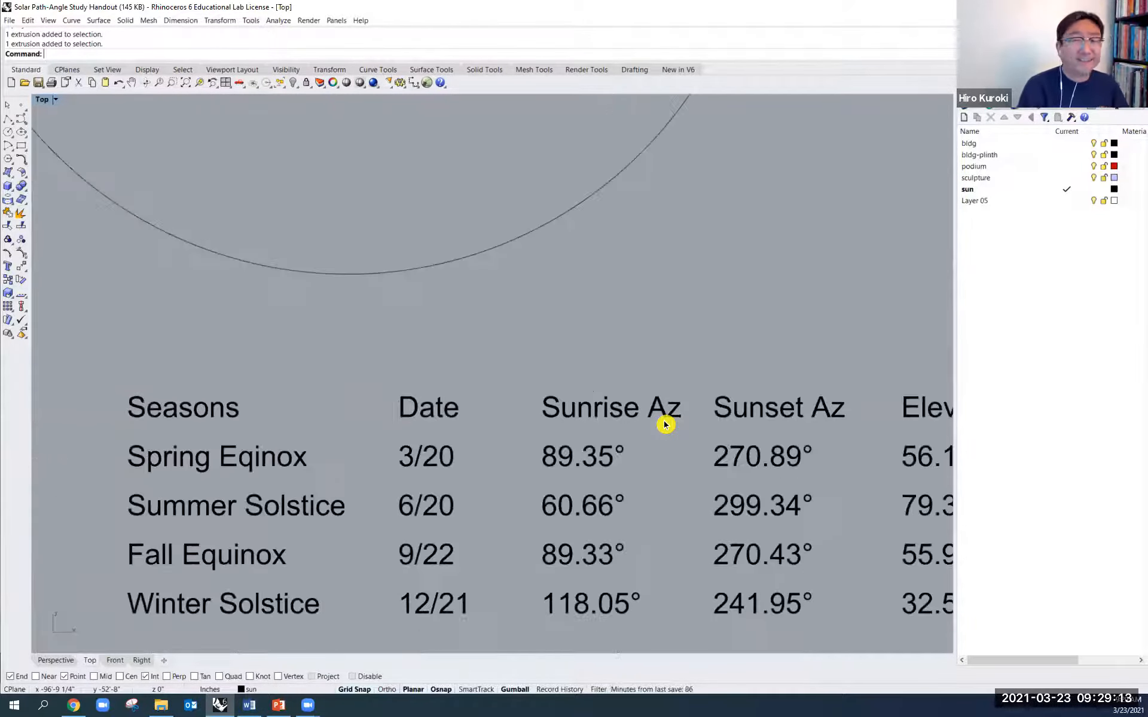
{"action": "scroll", "coordinate": [617, 409], "scroll_direction": "down", "scroll_amount": 3}
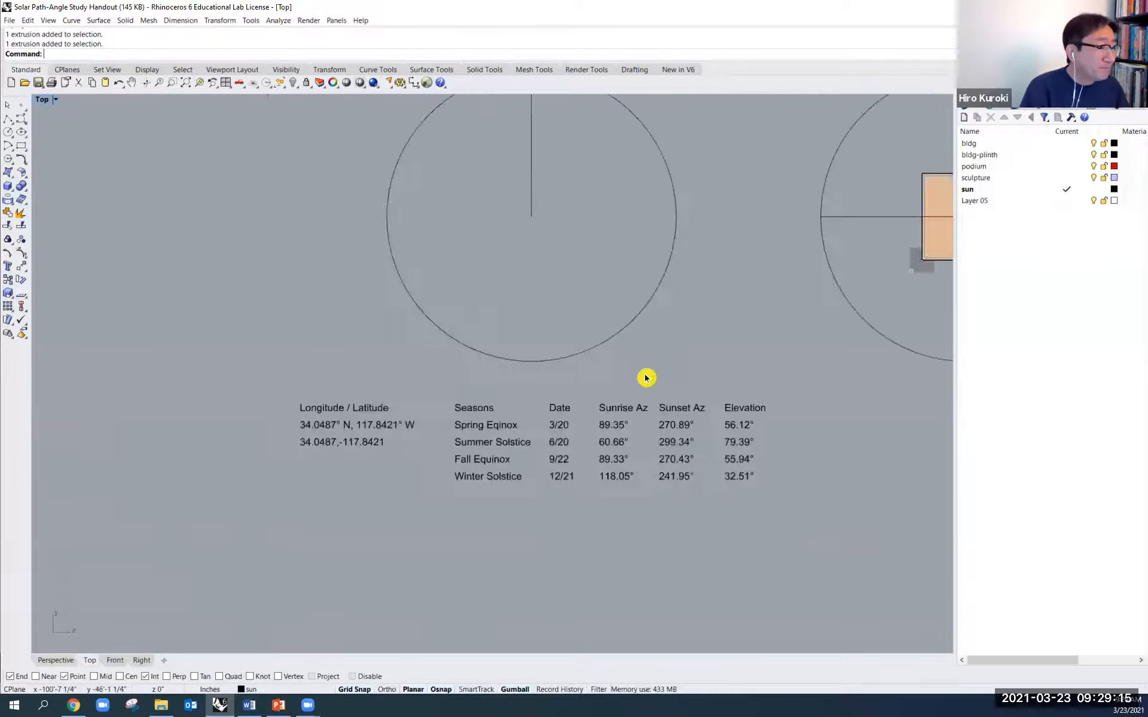
{"action": "right_click_drag", "start_coordinate": [633, 397], "coordinate": [617, 472]}
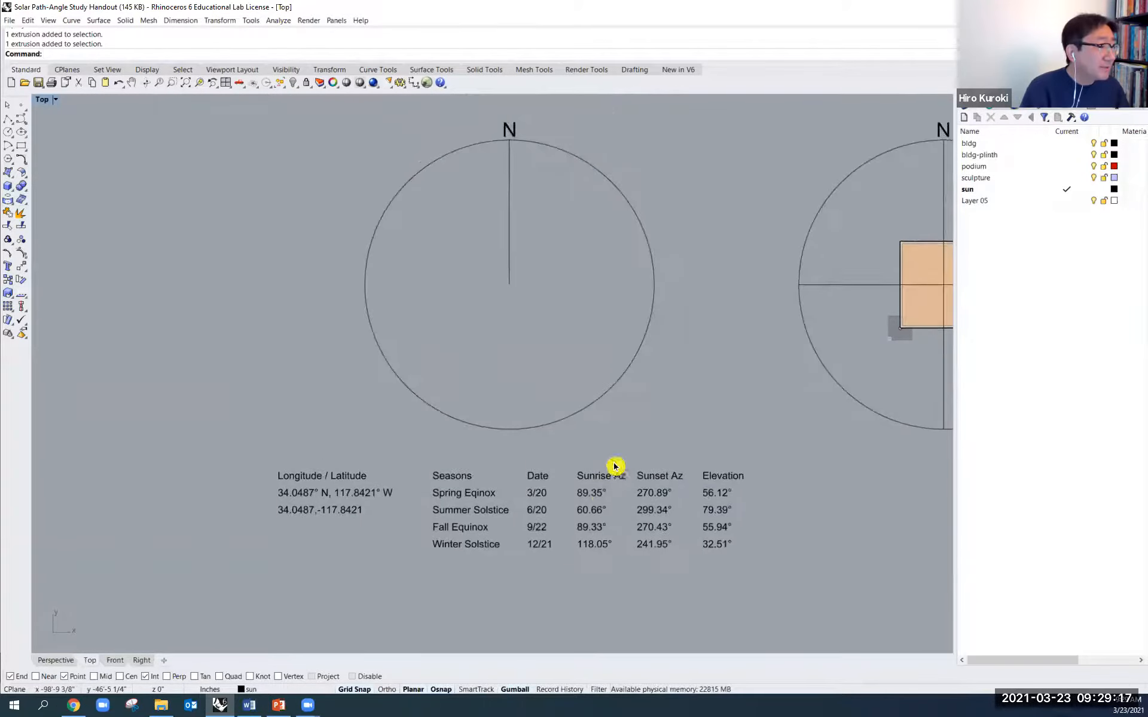
{"action": "scroll", "coordinate": [580, 507], "scroll_direction": "up", "scroll_amount": 3}
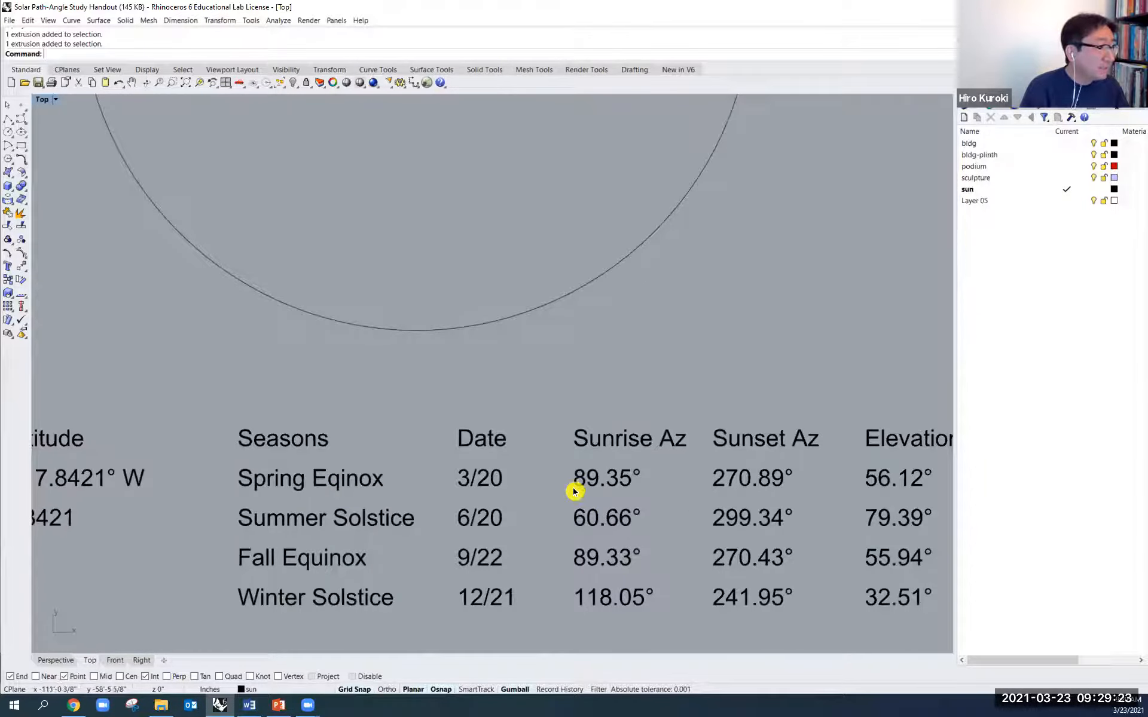
{"action": "scroll", "coordinate": [624, 490], "scroll_direction": "down", "scroll_amount": 4}
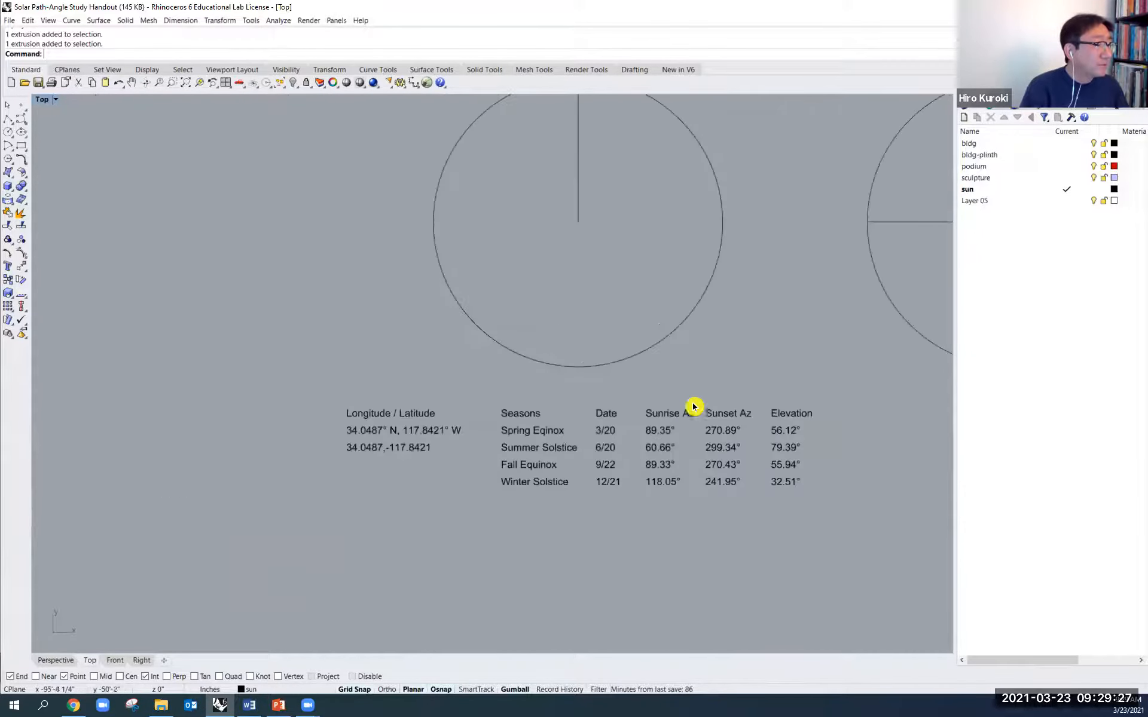
{"action": "right_click_drag", "start_coordinate": [738, 342], "coordinate": [713, 390]}
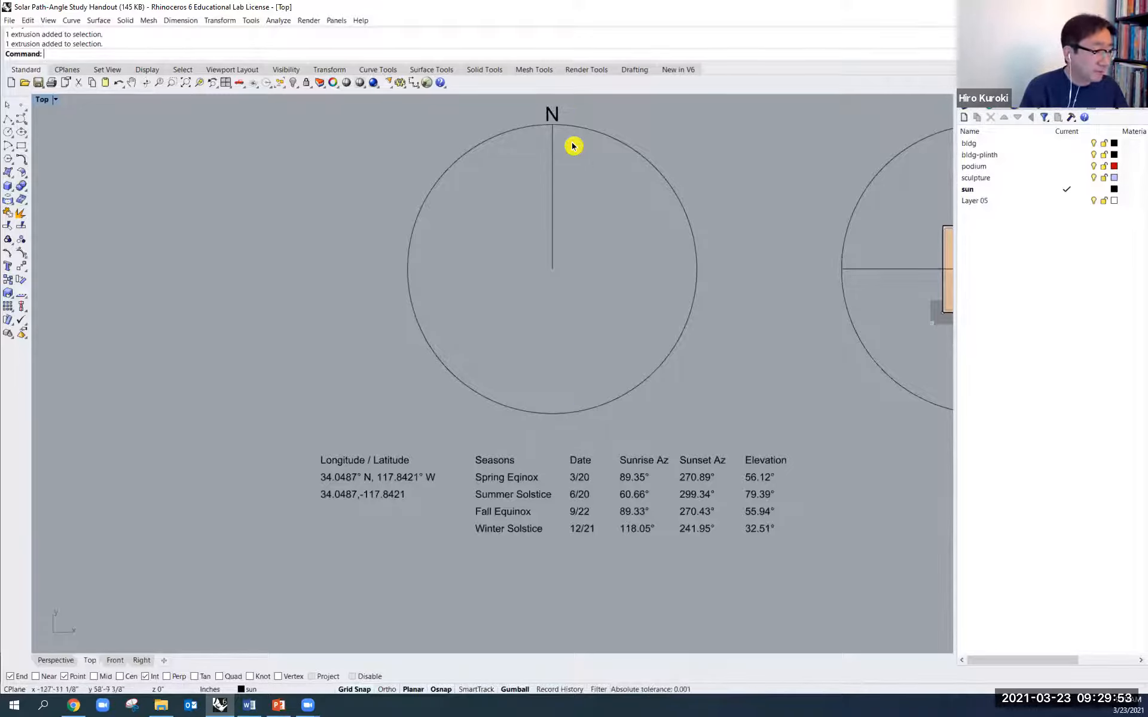
{"action": "scroll", "coordinate": [683, 396], "scroll_direction": "down", "scroll_amount": 2}
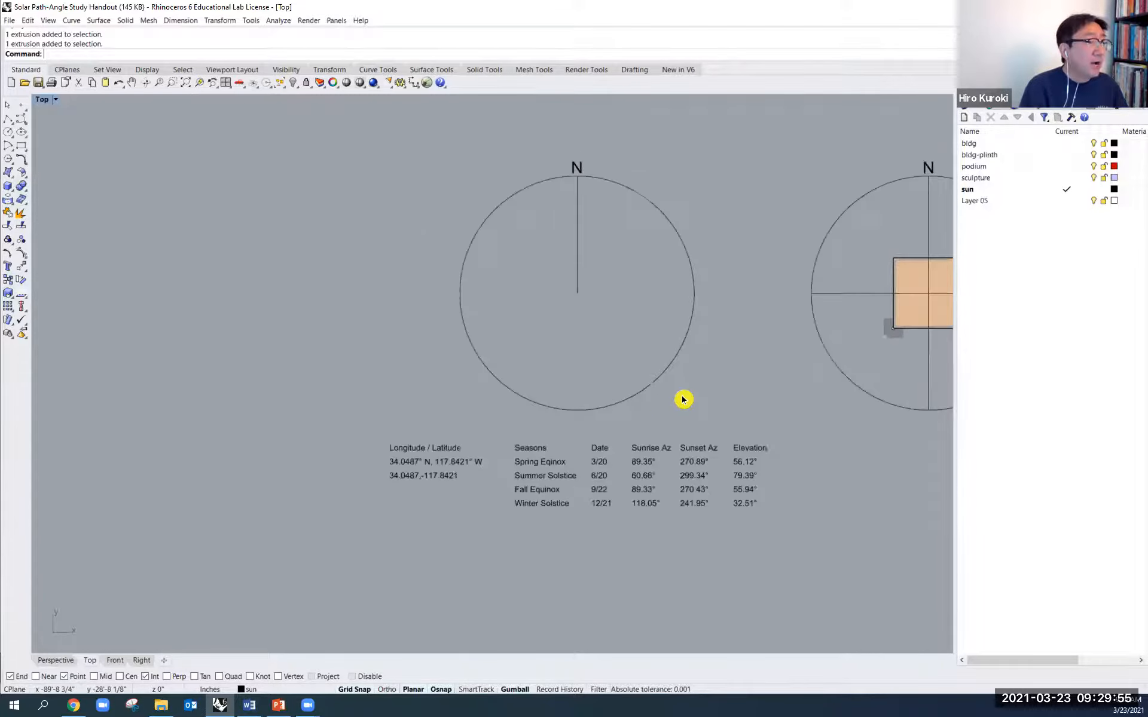
{"action": "right_click_drag", "start_coordinate": [736, 404], "coordinate": [630, 418]}
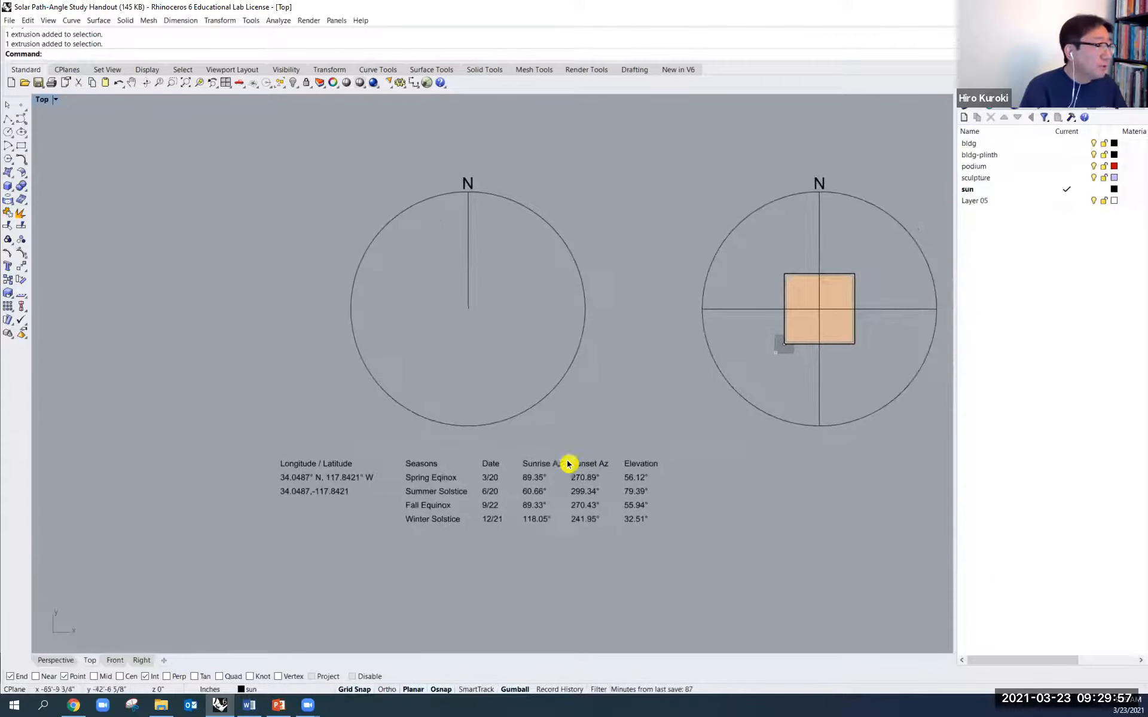
- Review the equinox and solstice azimuth and elevation values together with the empty north circle above them
{"action": "scroll", "coordinate": [541, 496], "scroll_direction": "up", "scroll_amount": 2}
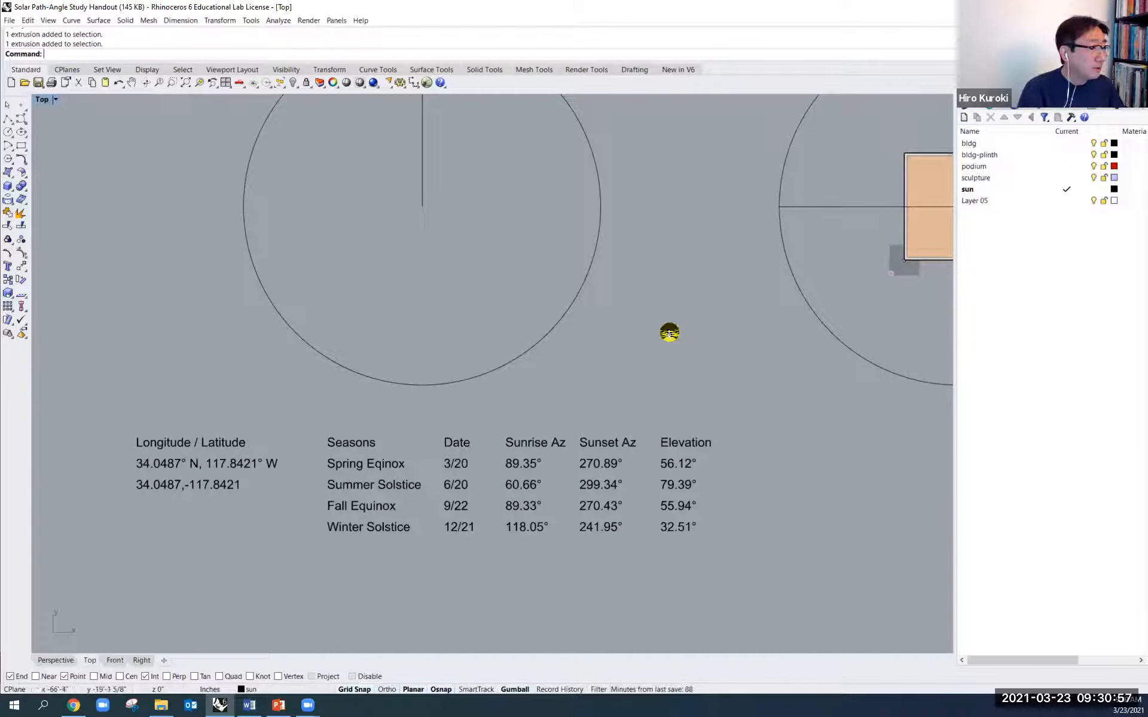
{"action": "scroll", "coordinate": [669, 332], "scroll_direction": "up", "scroll_amount": 2}
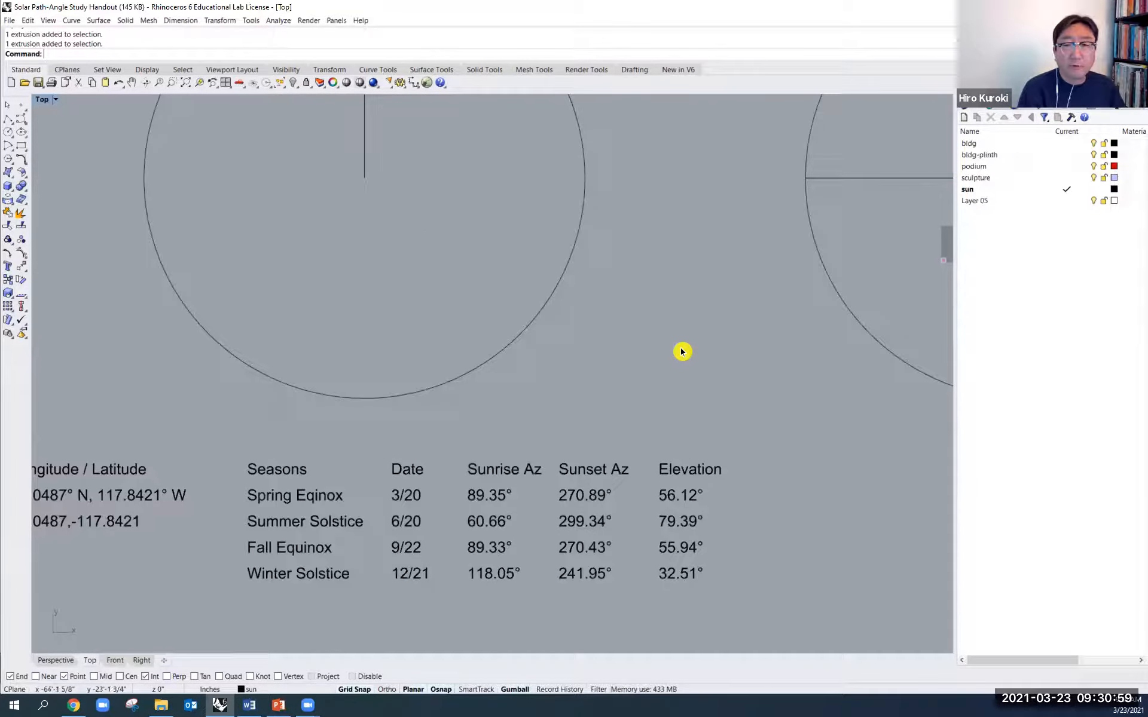
{"action": "scroll", "coordinate": [682, 351], "scroll_direction": "down", "scroll_amount": 2}
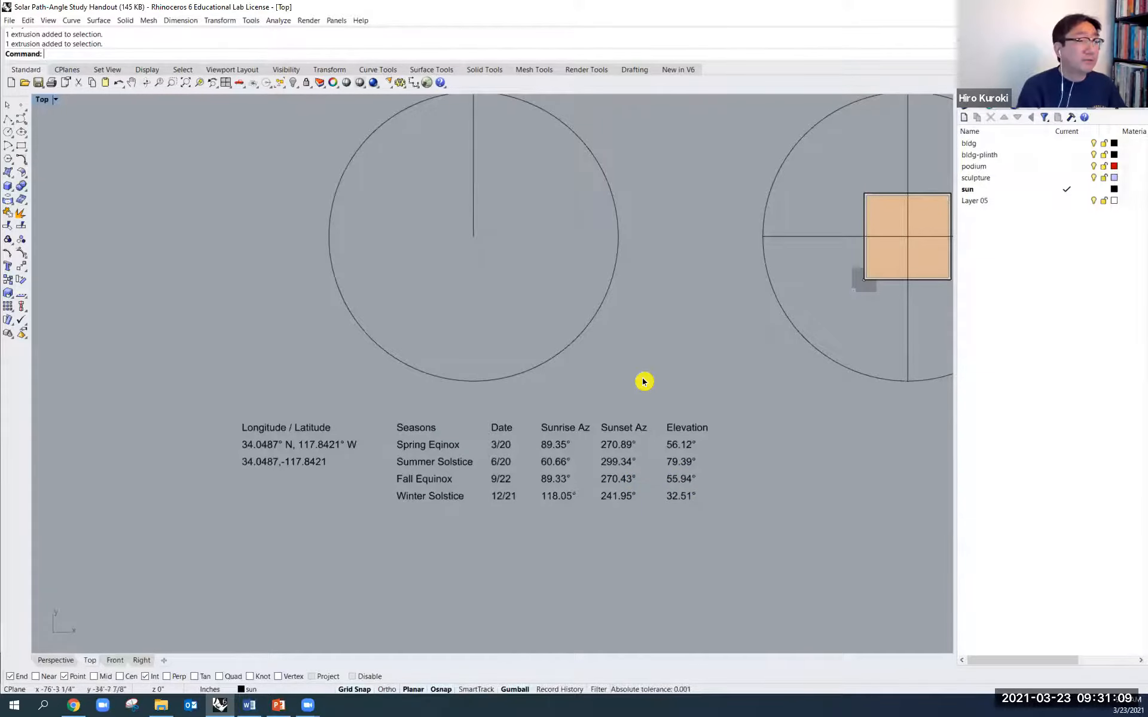
{"action": "scroll", "coordinate": [644, 381], "scroll_direction": "up", "scroll_amount": 1}
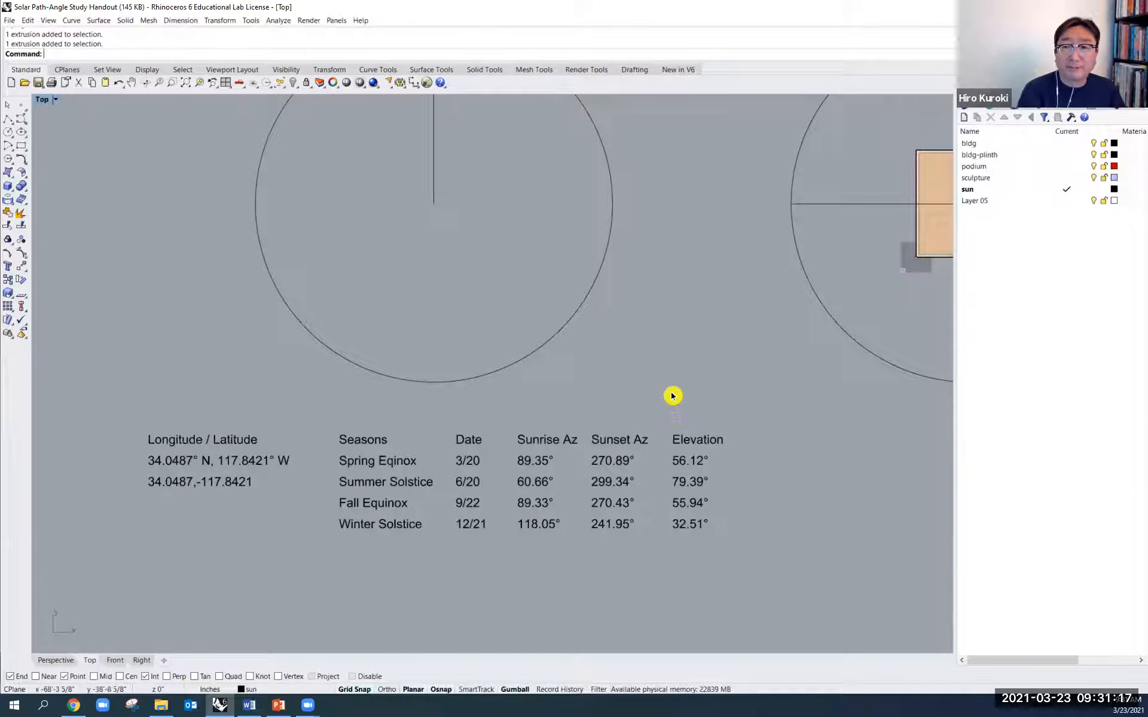
{"action": "scroll", "coordinate": [610, 321], "scroll_direction": "down", "scroll_amount": 1}
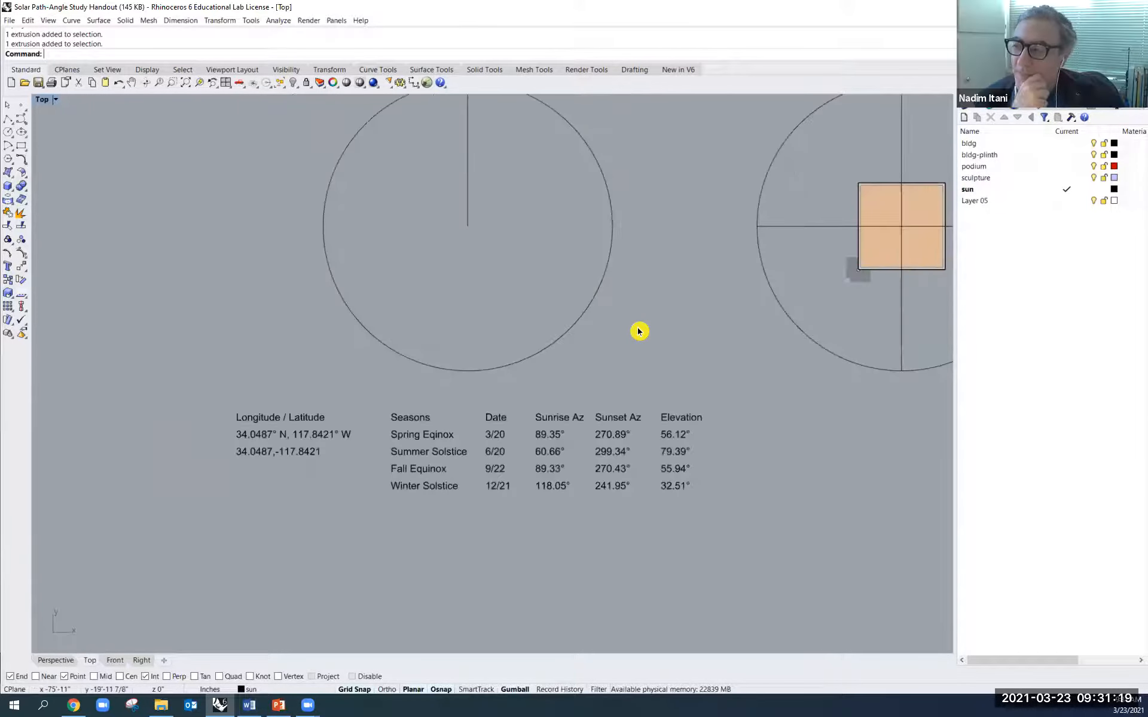
{"action": "right_click_drag", "start_coordinate": [646, 344], "coordinate": [624, 394]}
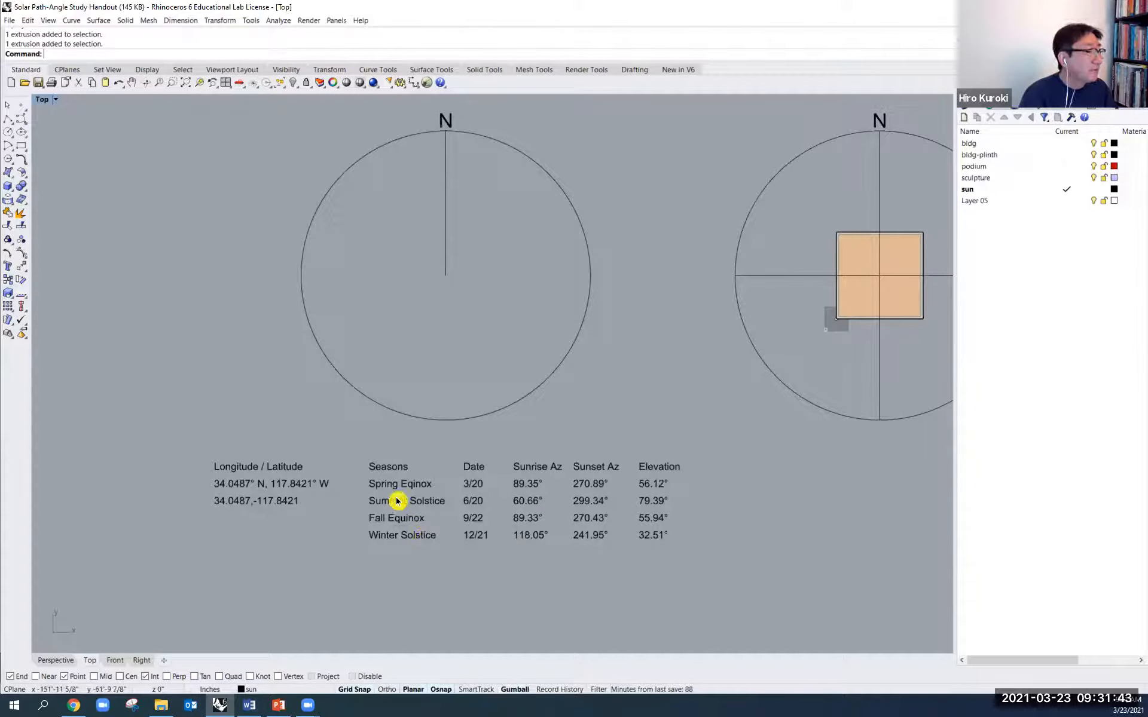
{"action": "scroll", "coordinate": [445, 508], "scroll_direction": "up", "scroll_amount": 2}
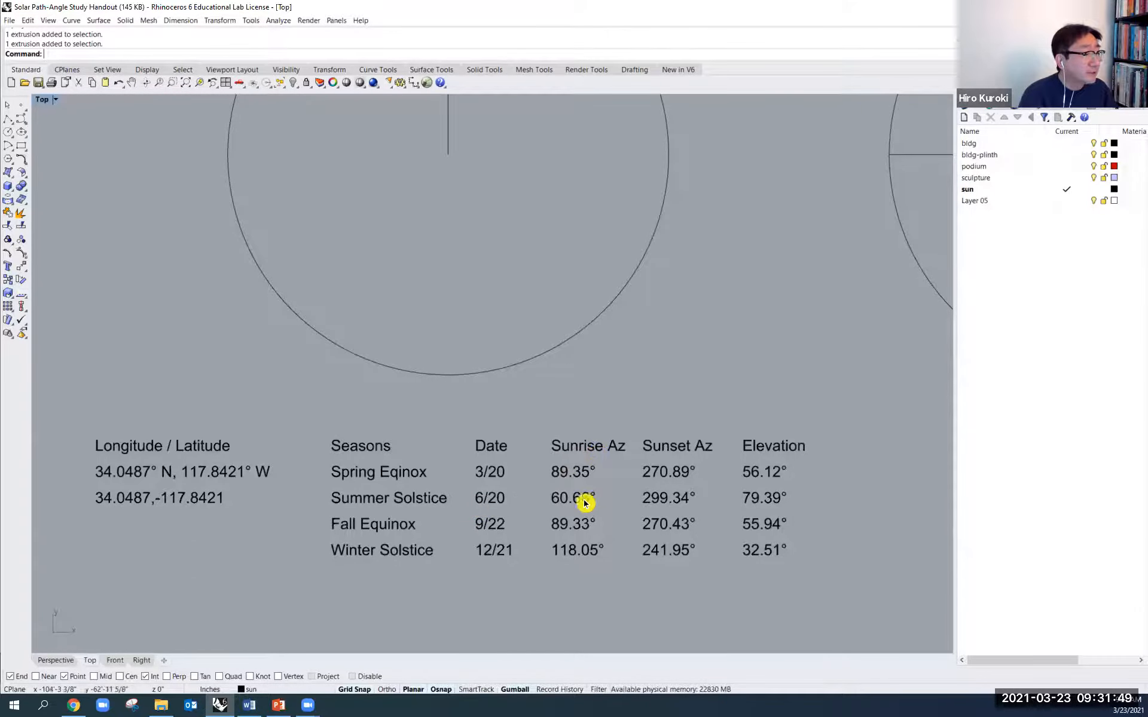
{"action": "scroll", "coordinate": [646, 383], "scroll_direction": "down", "scroll_amount": 1}
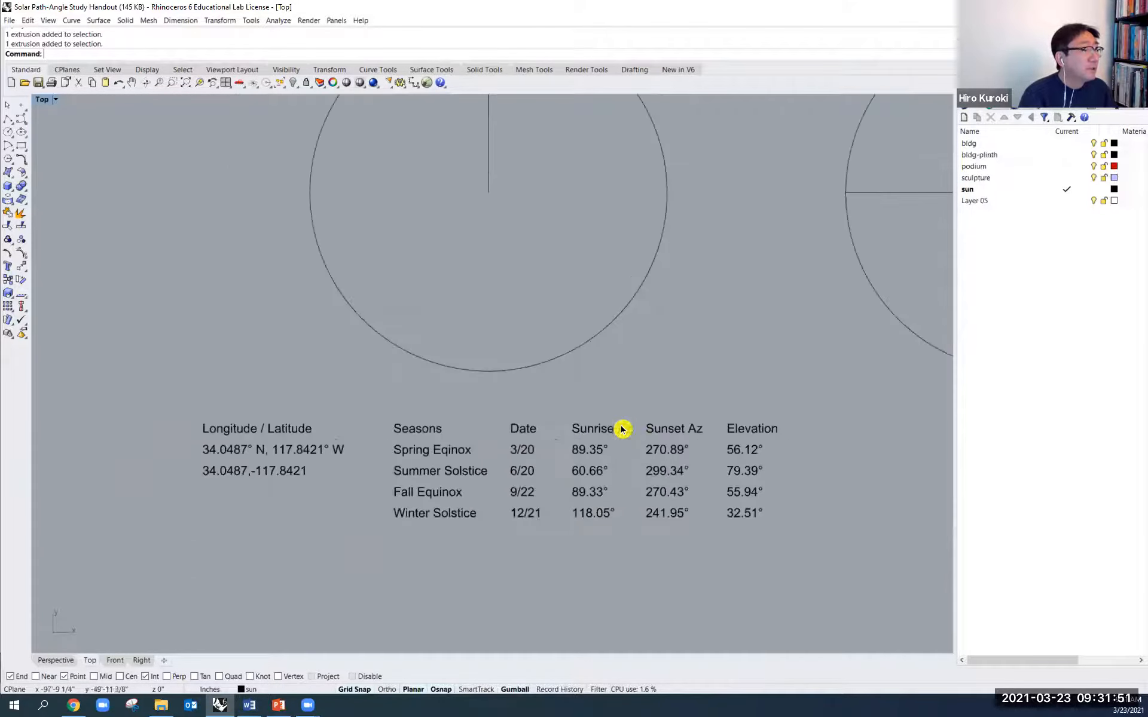
{"action": "right_click_drag", "start_coordinate": [653, 384], "coordinate": [604, 466]}
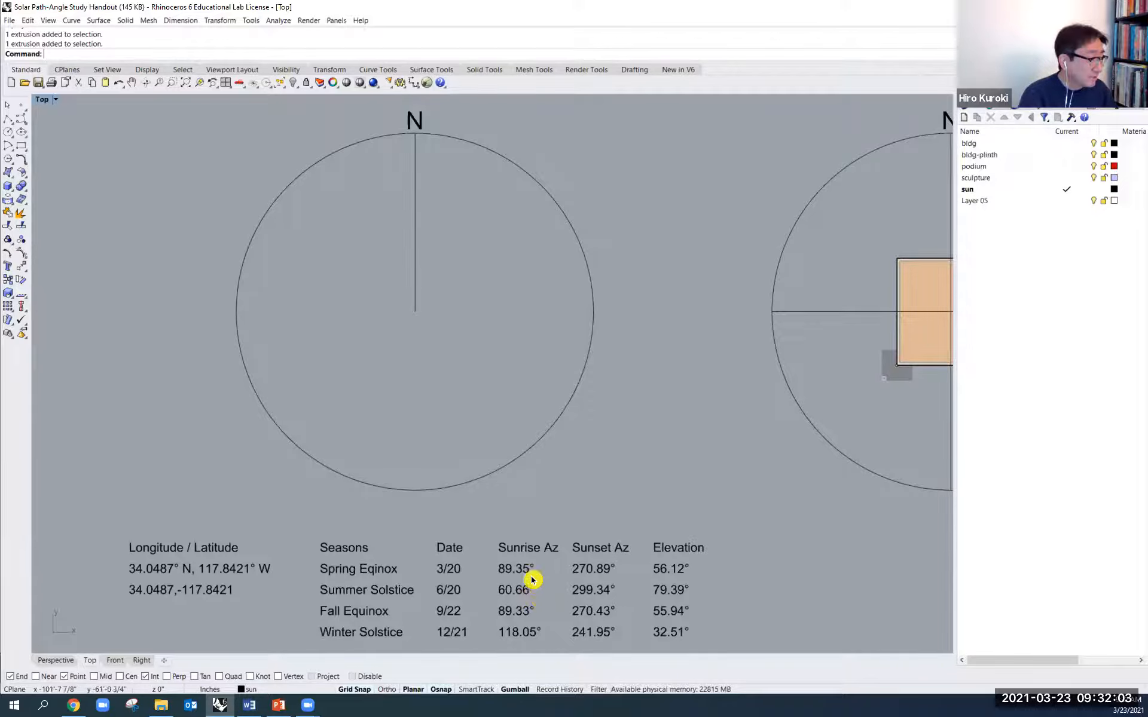
- Try to rotate the north line by 56 degrees about its midpoint with the gumball, and undo the rotation
{"action": "left_click", "coordinate": [416, 227]}
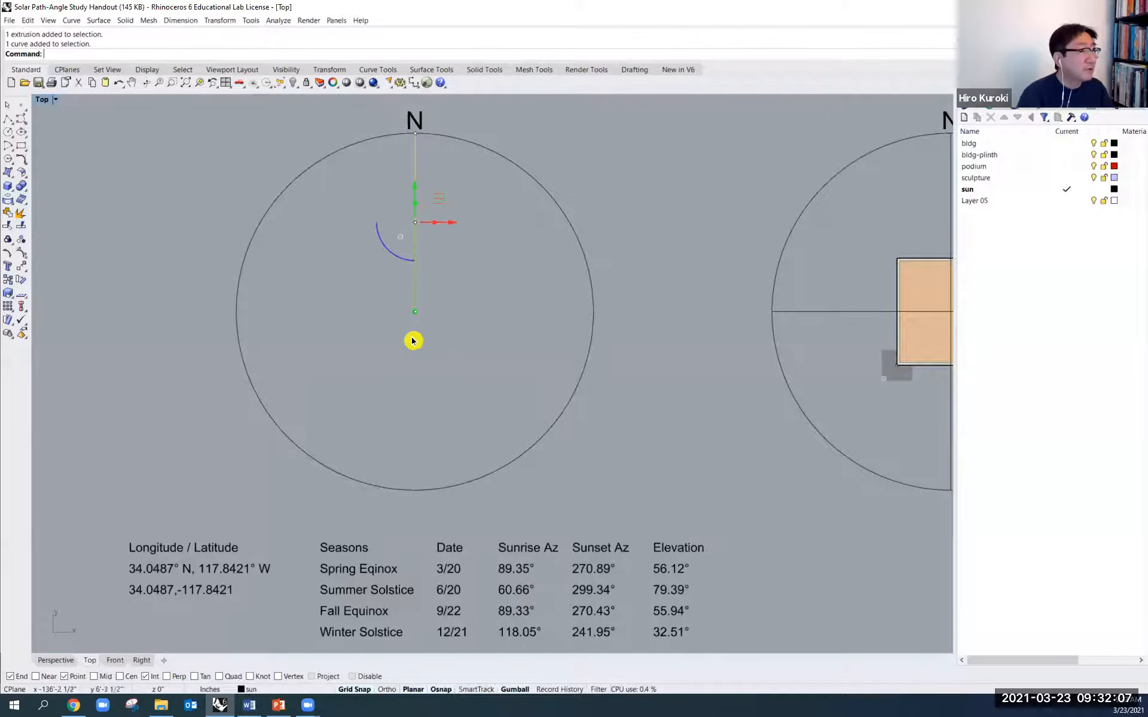
{"action": "left_click", "coordinate": [387, 255]}
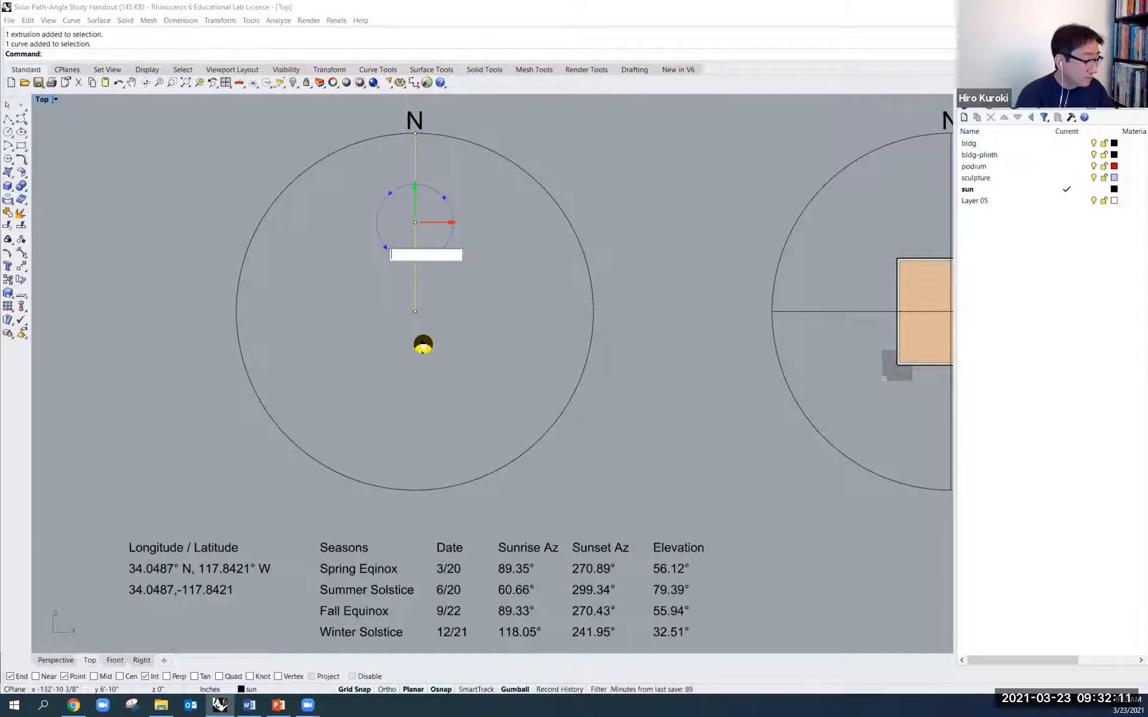
{"action": "type", "text": "56"}
{"action": "key", "text": "Return"}
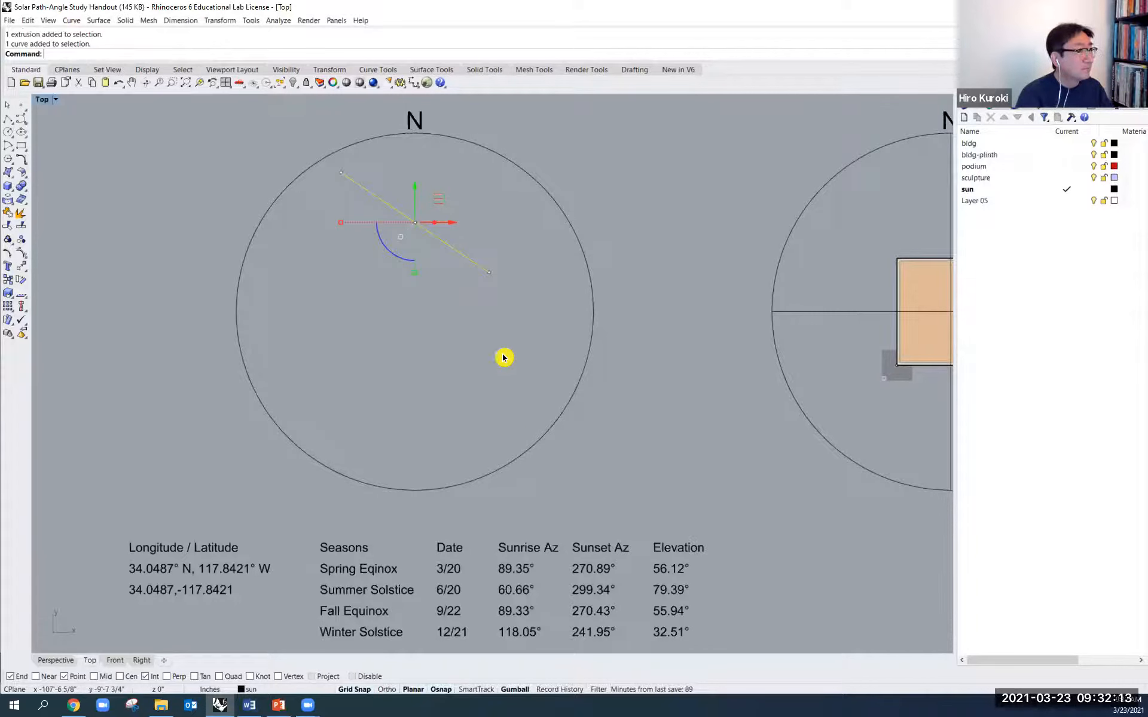
{"action": "key", "text": "ctrl+z"}
{"action": "left_click", "coordinate": [481, 301]}
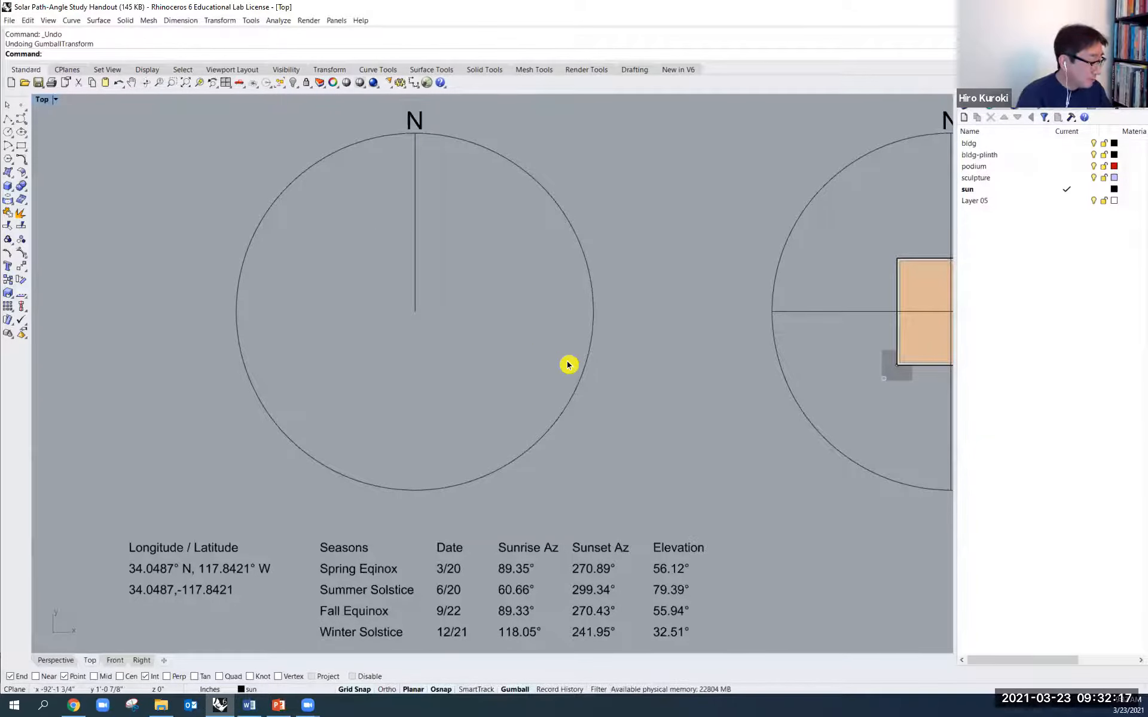
{"action": "type", "text": "otate"}
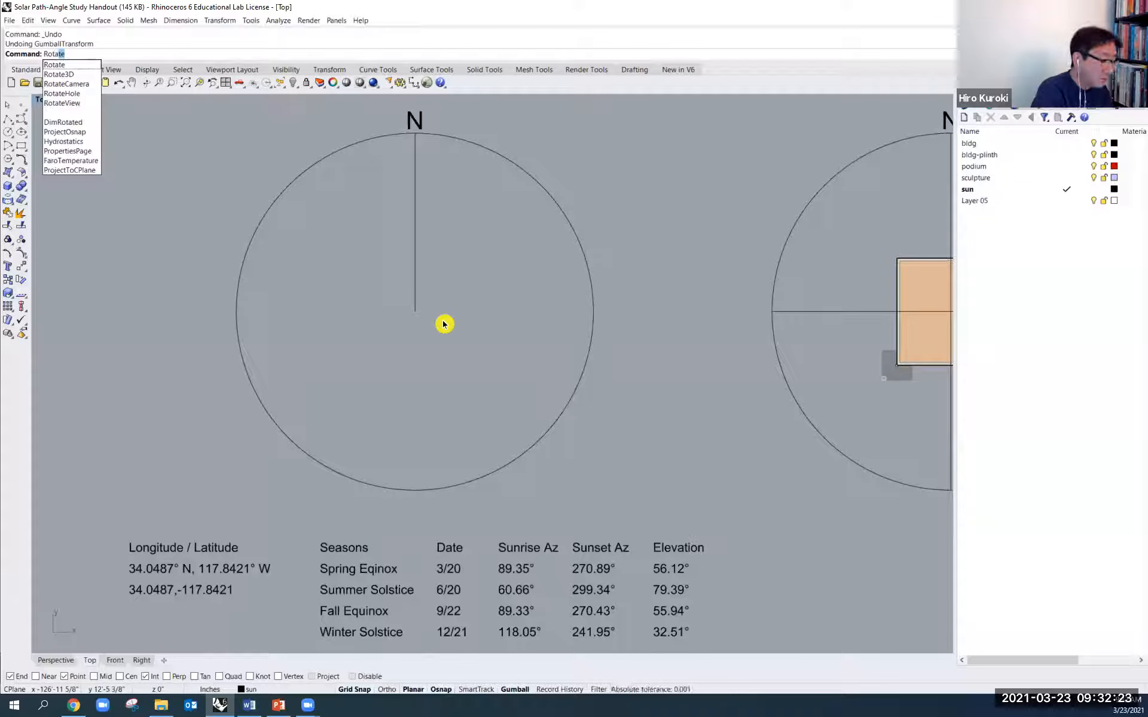
{"action": "key", "text": "Return"}
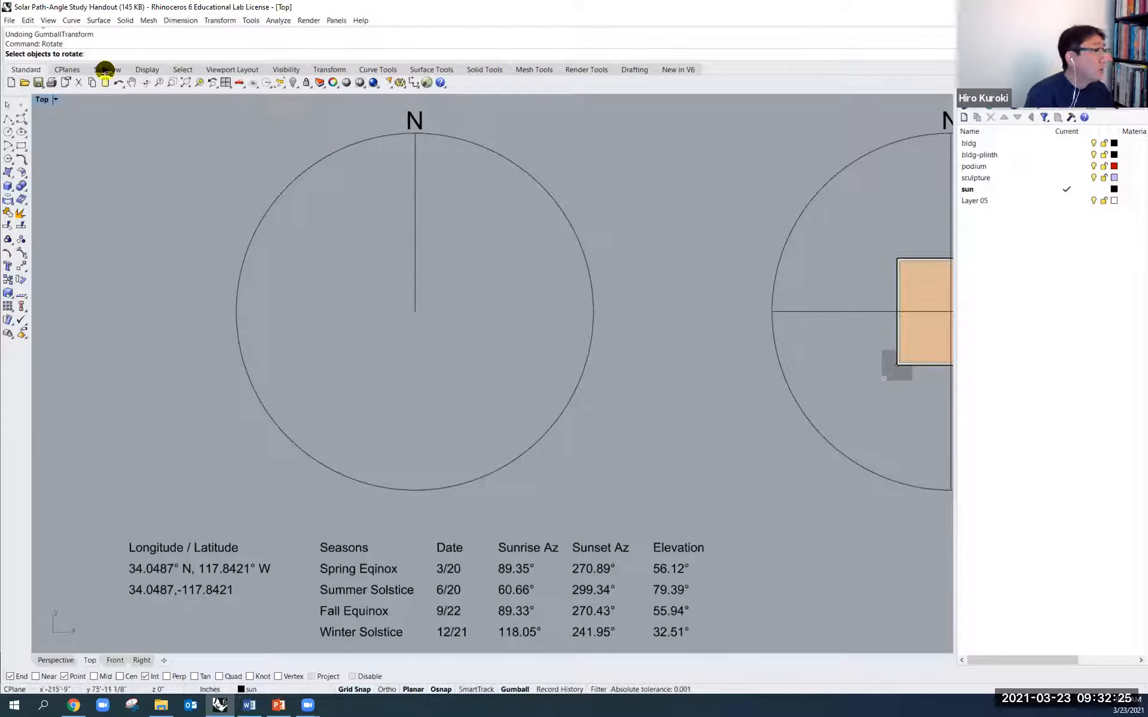
{"action": "key", "text": "Escape"}
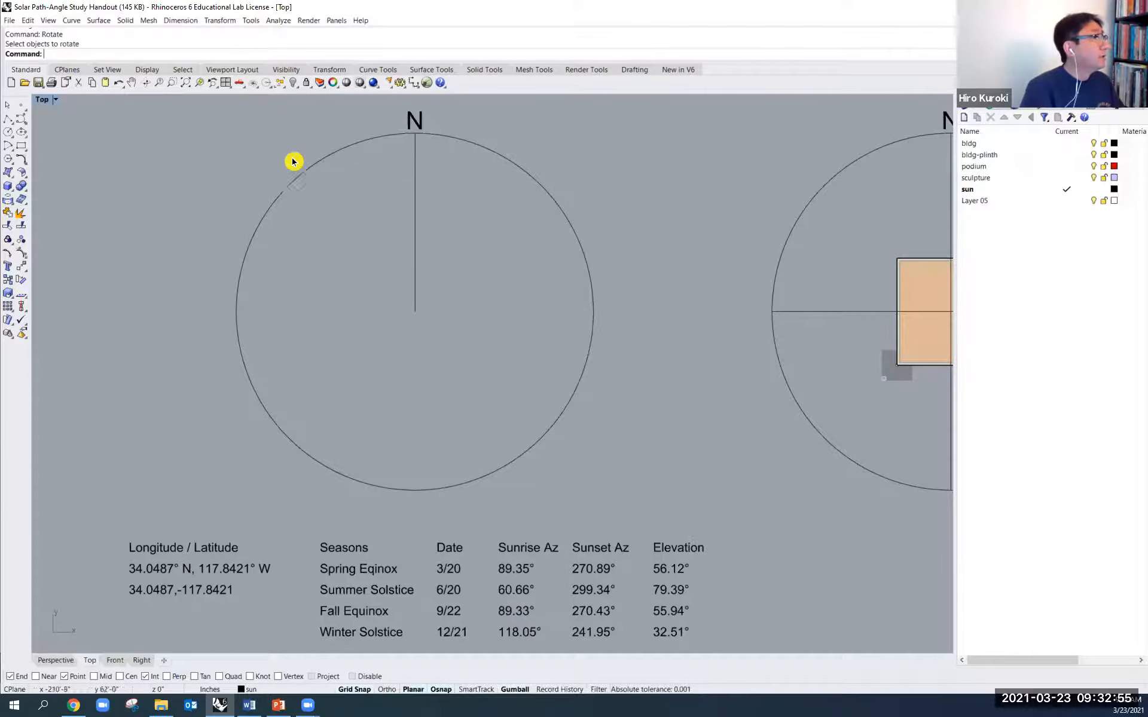
- Show the command help in place of the layer list
{"action": "left_click", "coordinate": [30, 20]}
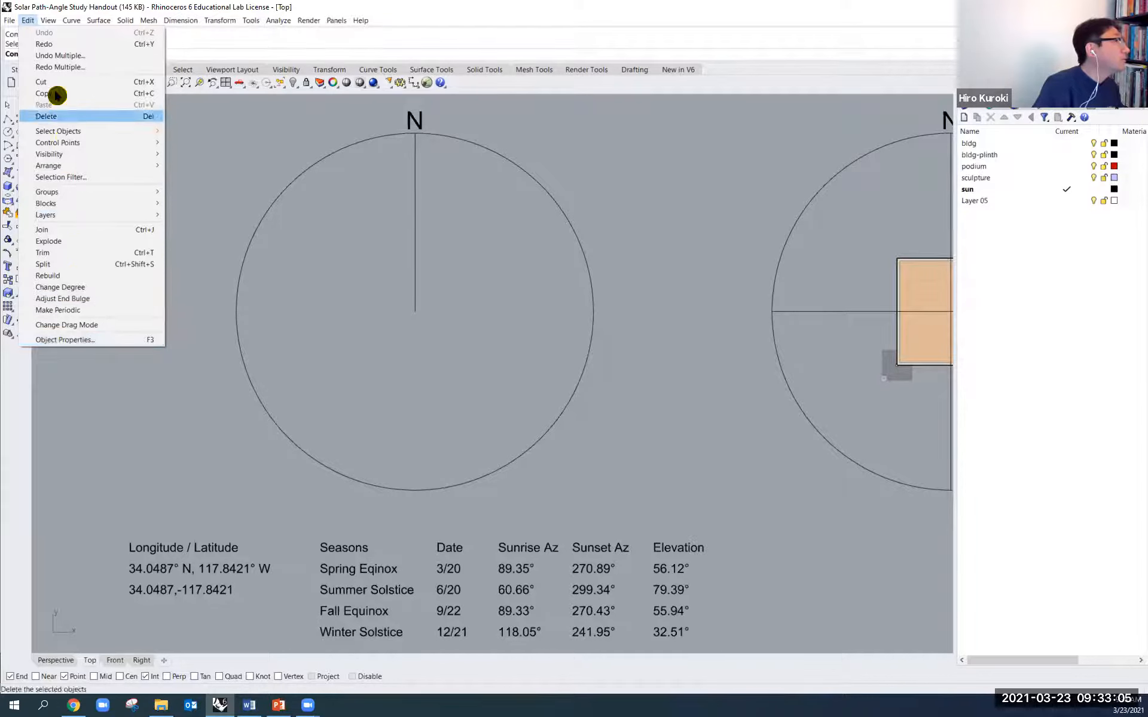
{"action": "mouse_move", "coordinate": [46, 19]}
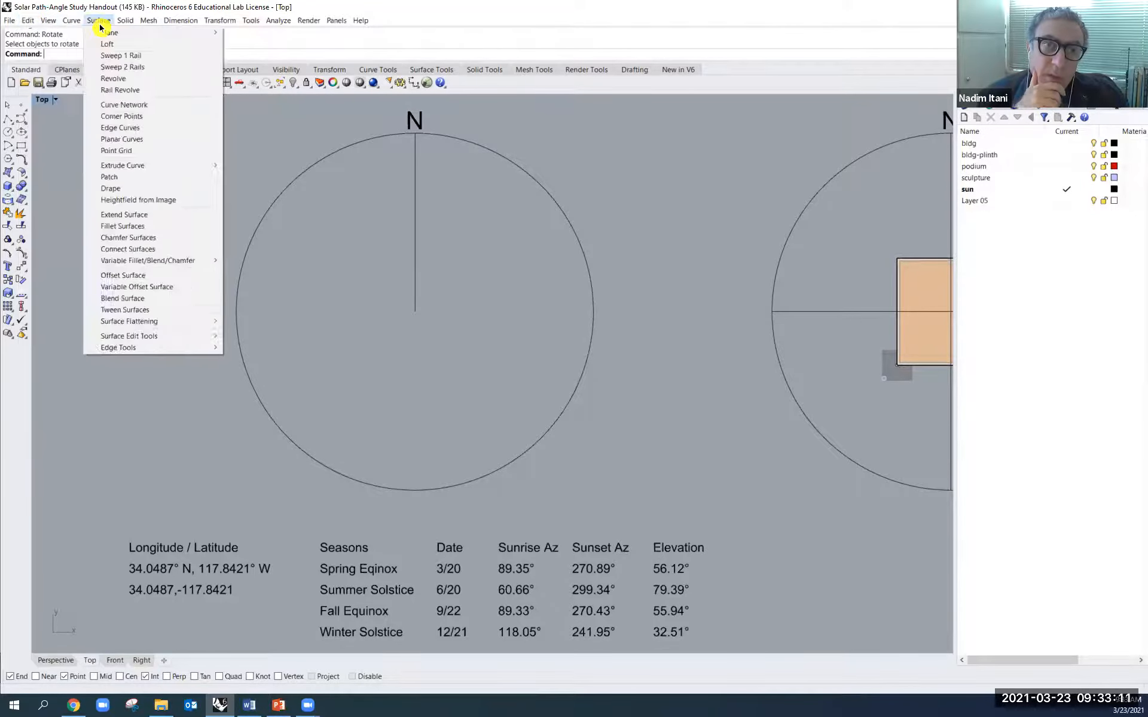
{"action": "mouse_move", "coordinate": [235, 24]}
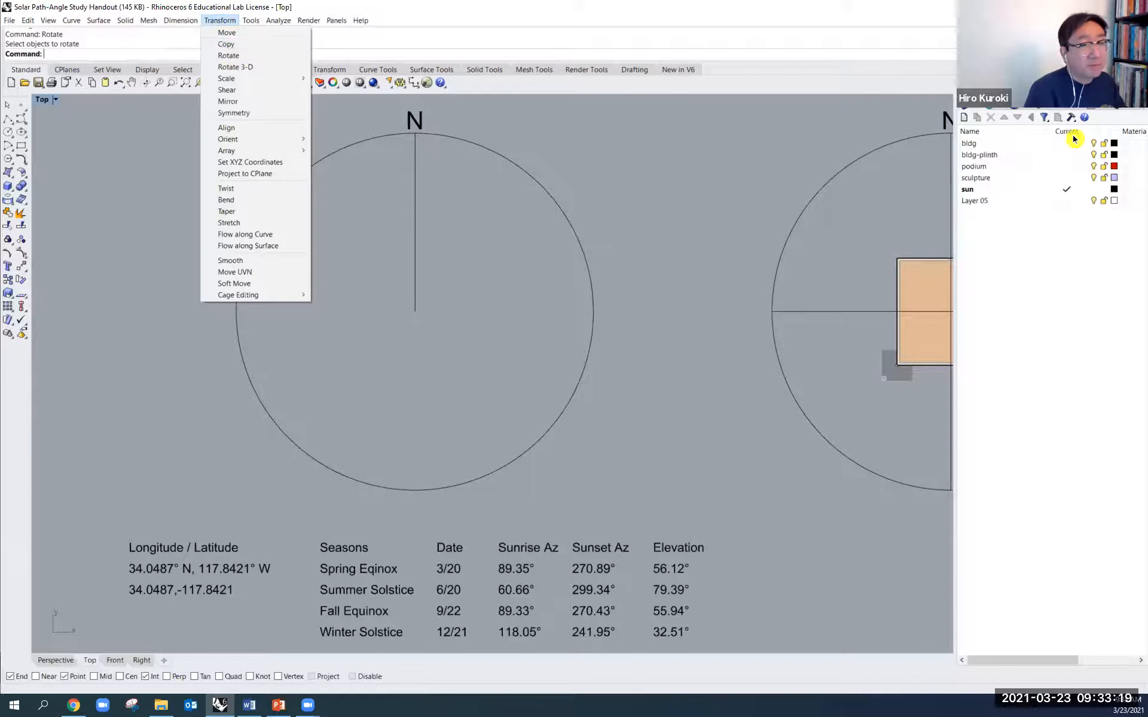
{"action": "left_click", "coordinate": [1082, 116]}
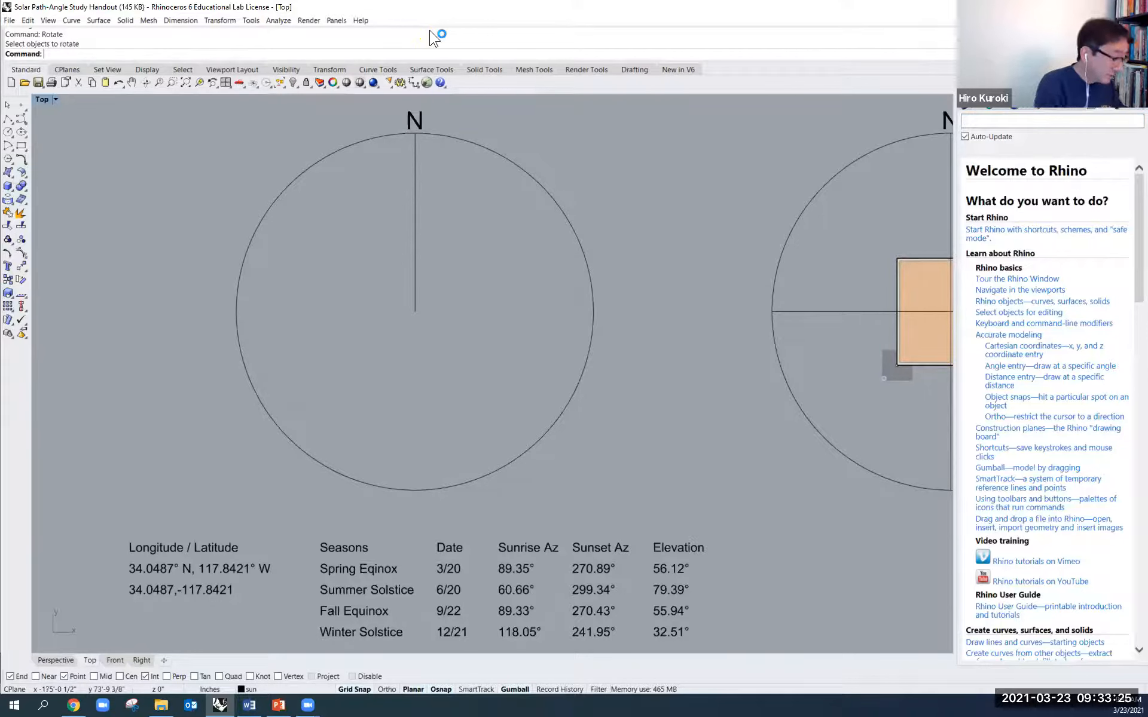
{"action": "type", "text": "Rotate"}
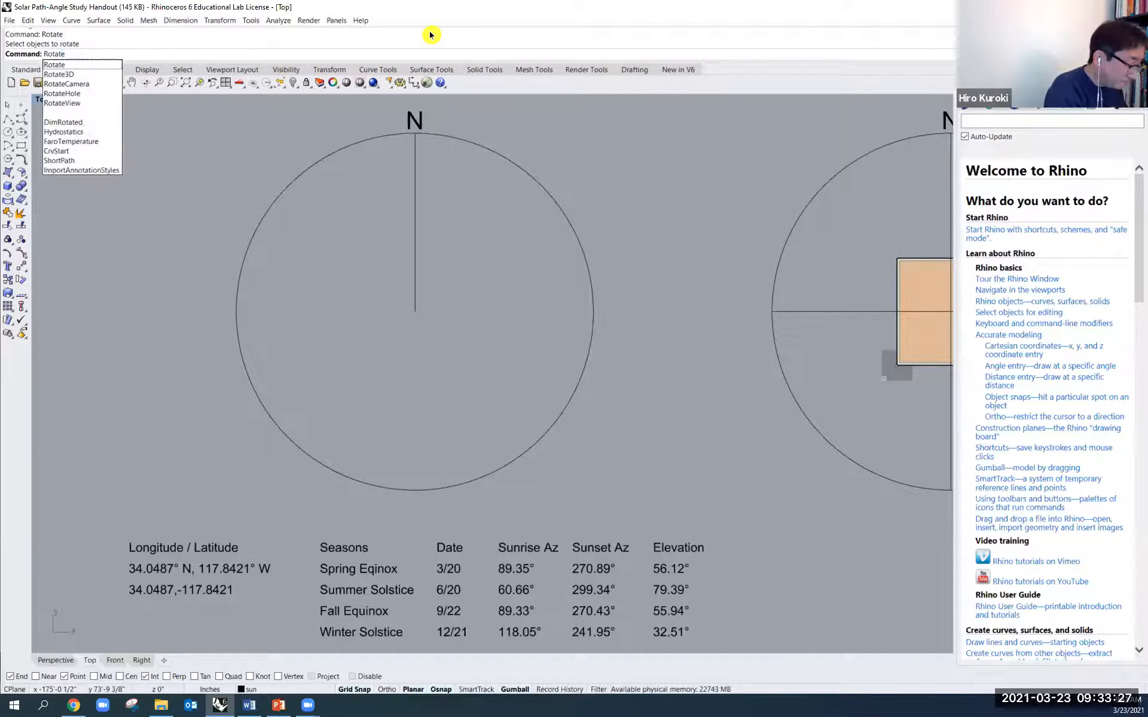
{"action": "key", "text": "Return"}
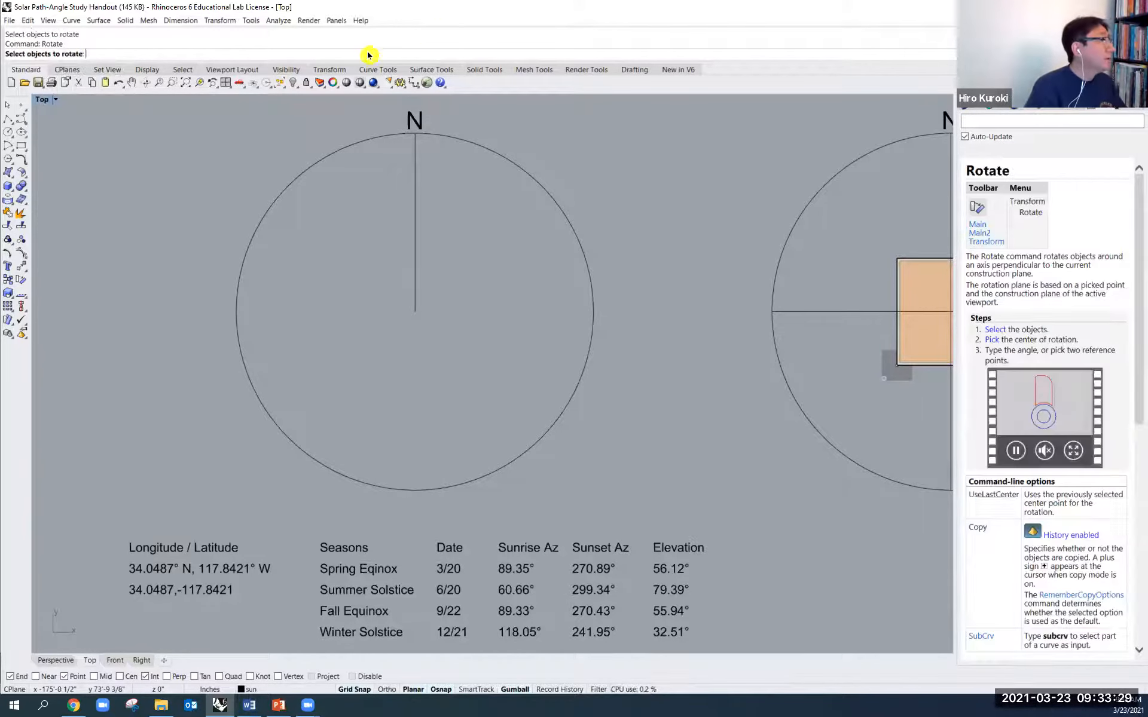
{"action": "left_click", "coordinate": [415, 239]}
{"action": "key", "text": "Return"}
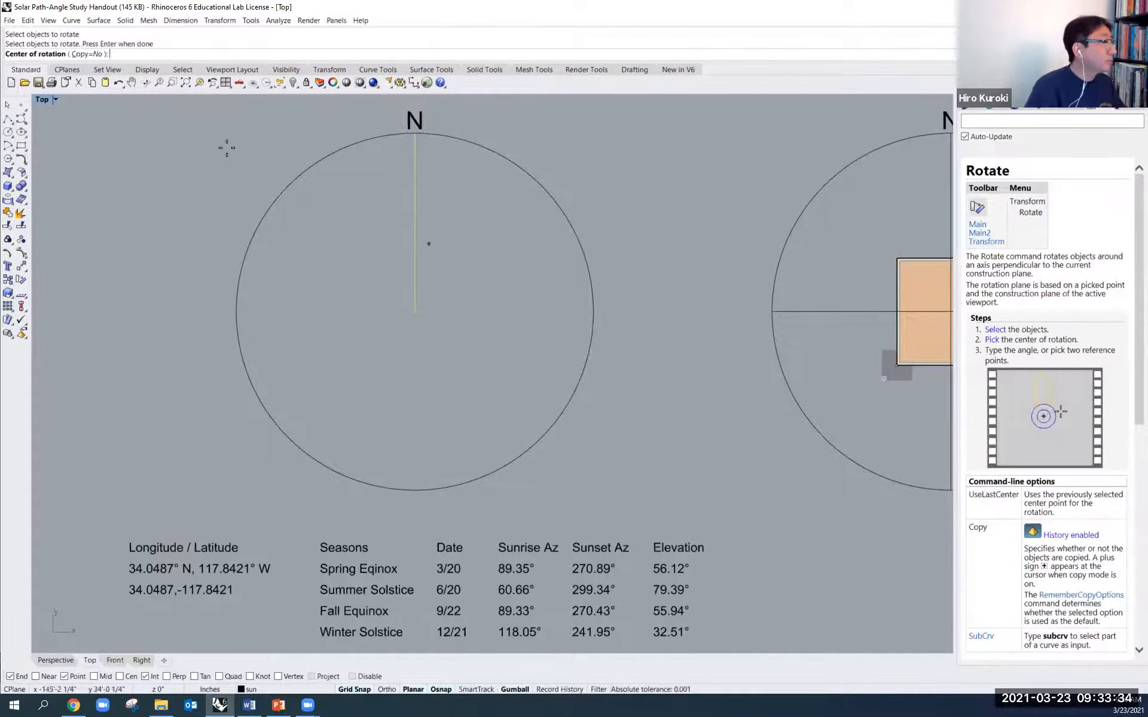
{"action": "left_click", "coordinate": [91, 55]}
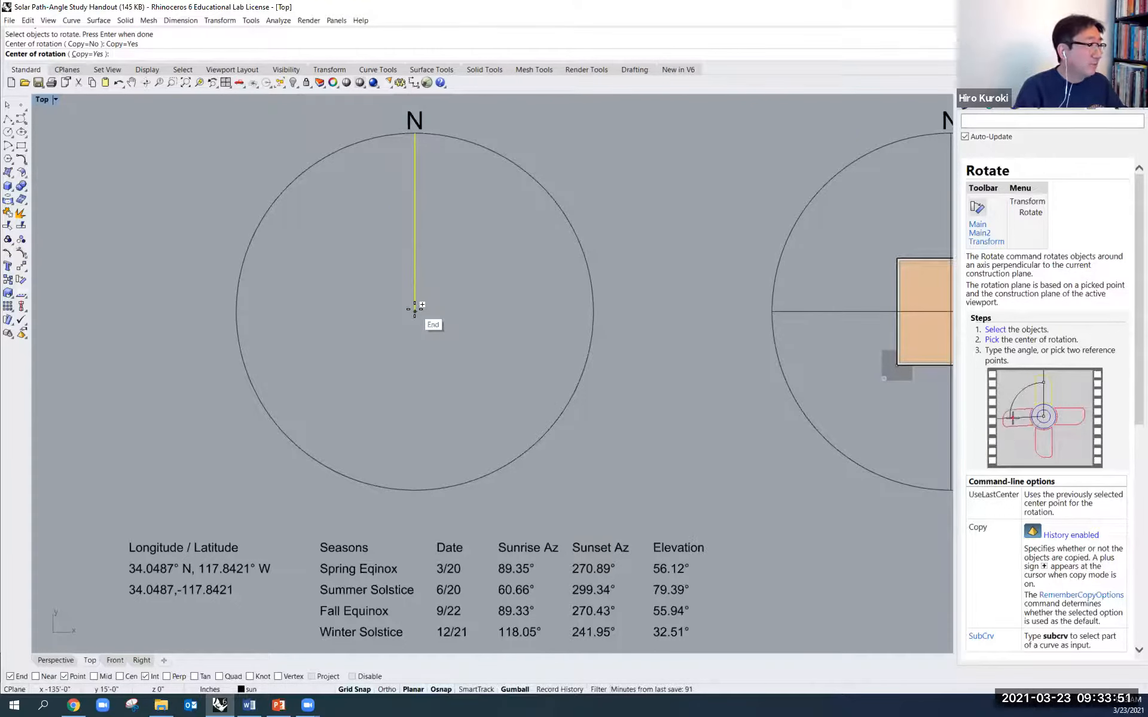
{"action": "left_click", "coordinate": [63, 677]}
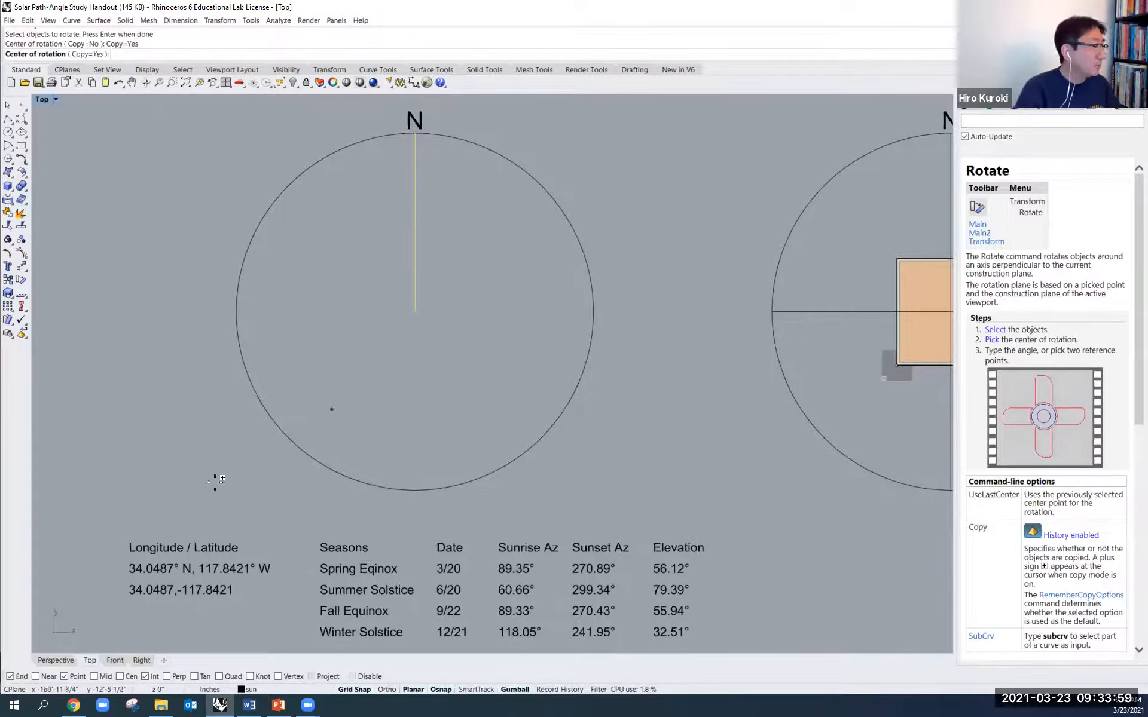
{"action": "left_click", "coordinate": [417, 311]}
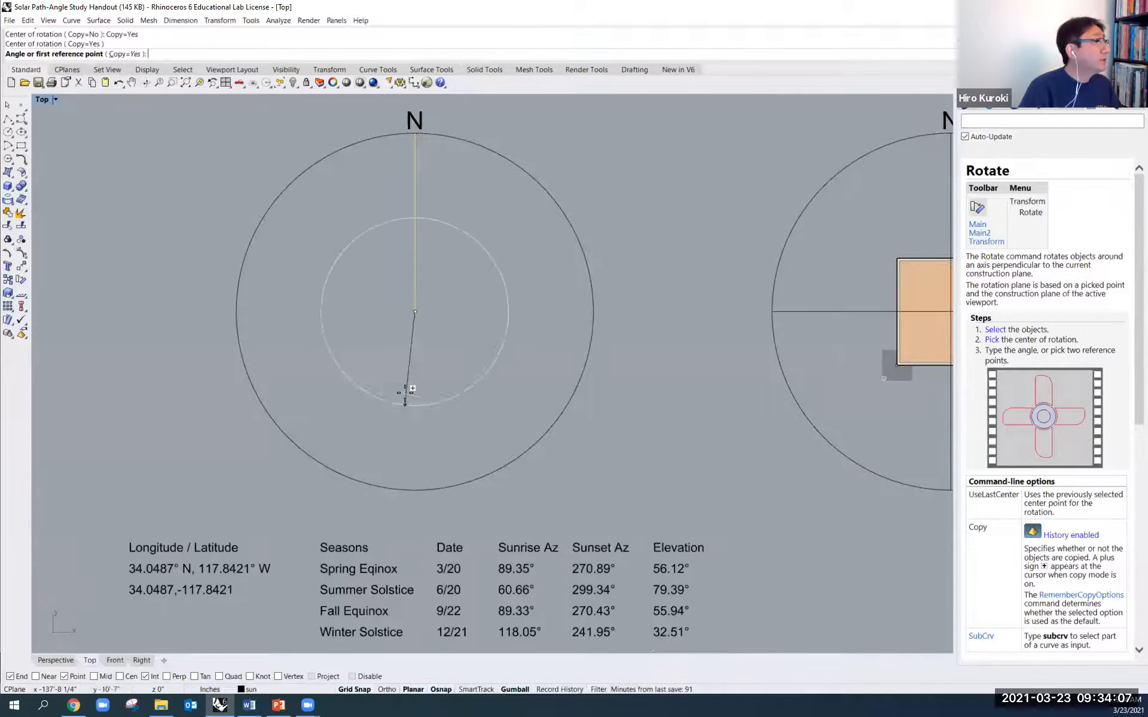
{"action": "left_click", "coordinate": [415, 133]}
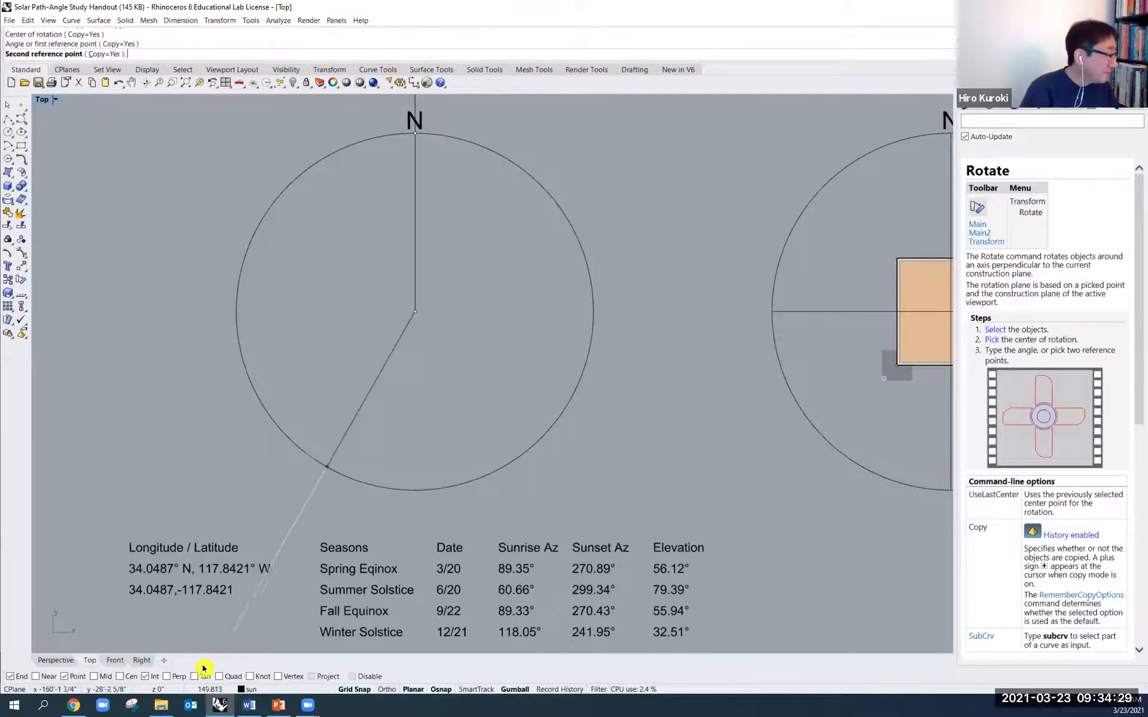
{"action": "left_click", "coordinate": [413, 214]}
- Try to rotate the north line itself by -60.66° about the circle's centre without copying, and undo the rotation
{"action": "key", "text": "Return"}
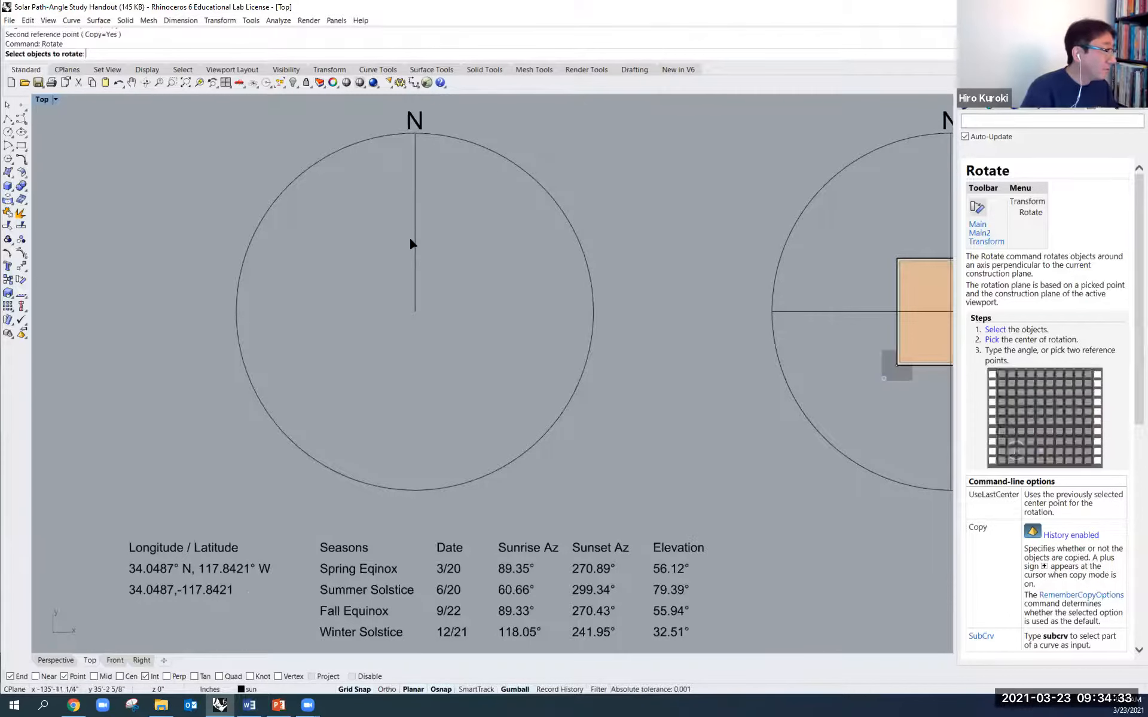
{"action": "left_click", "coordinate": [415, 238]}
{"action": "key", "text": "Return"}
{"action": "left_click", "coordinate": [415, 312]}
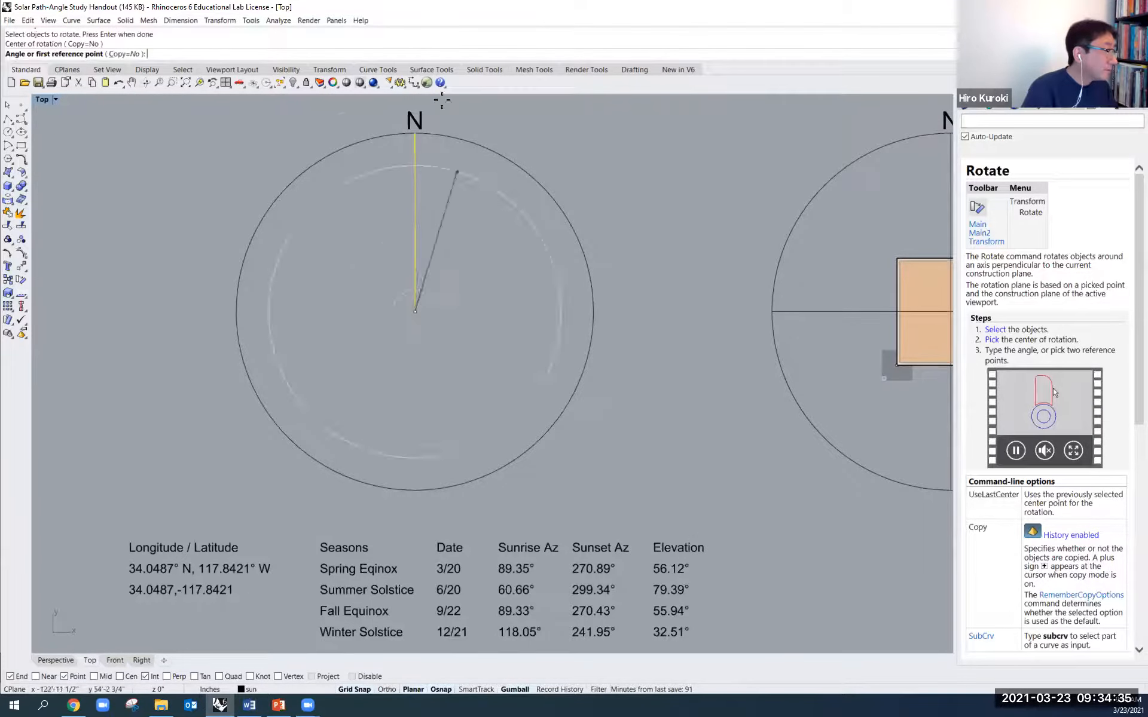
{"action": "left_click", "coordinate": [414, 134]}
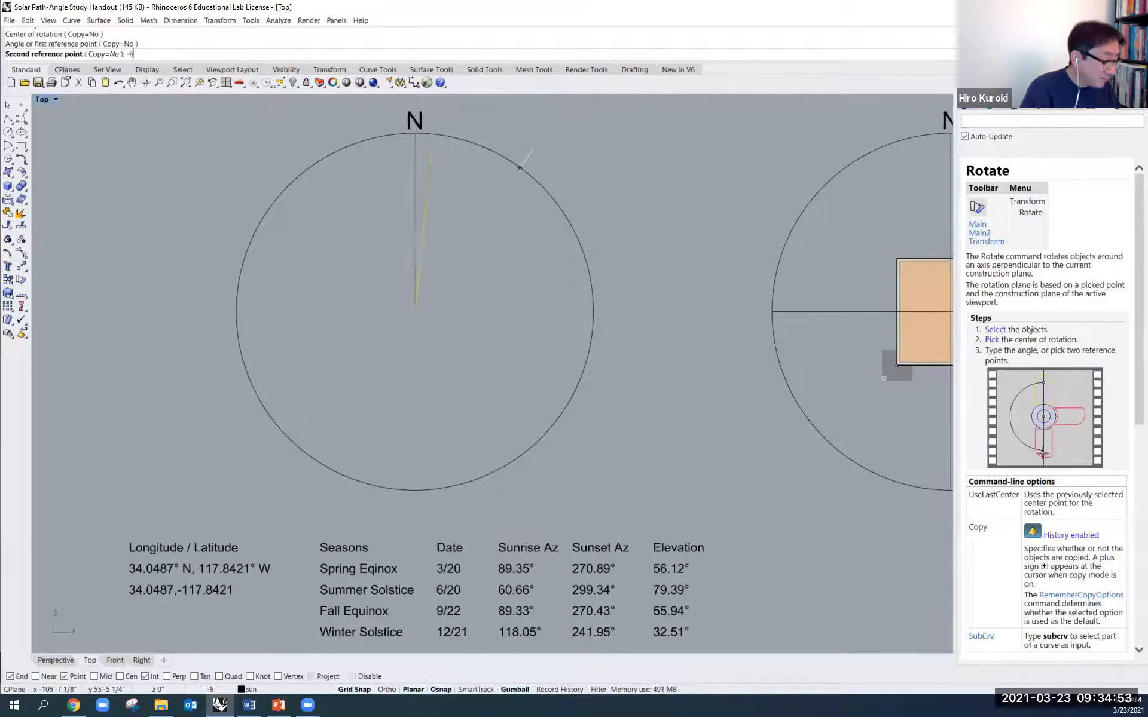
{"action": "type", "text": "60.66"}
{"action": "key", "text": "Return"}
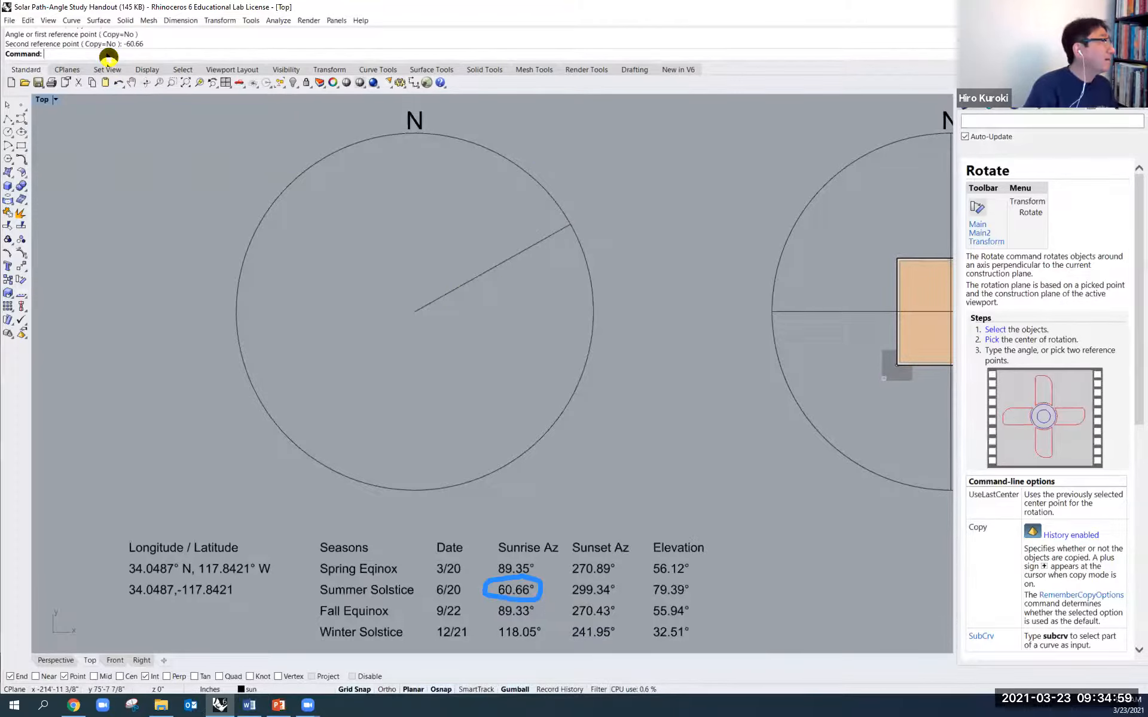
{"action": "key", "text": "ctrl+z"}
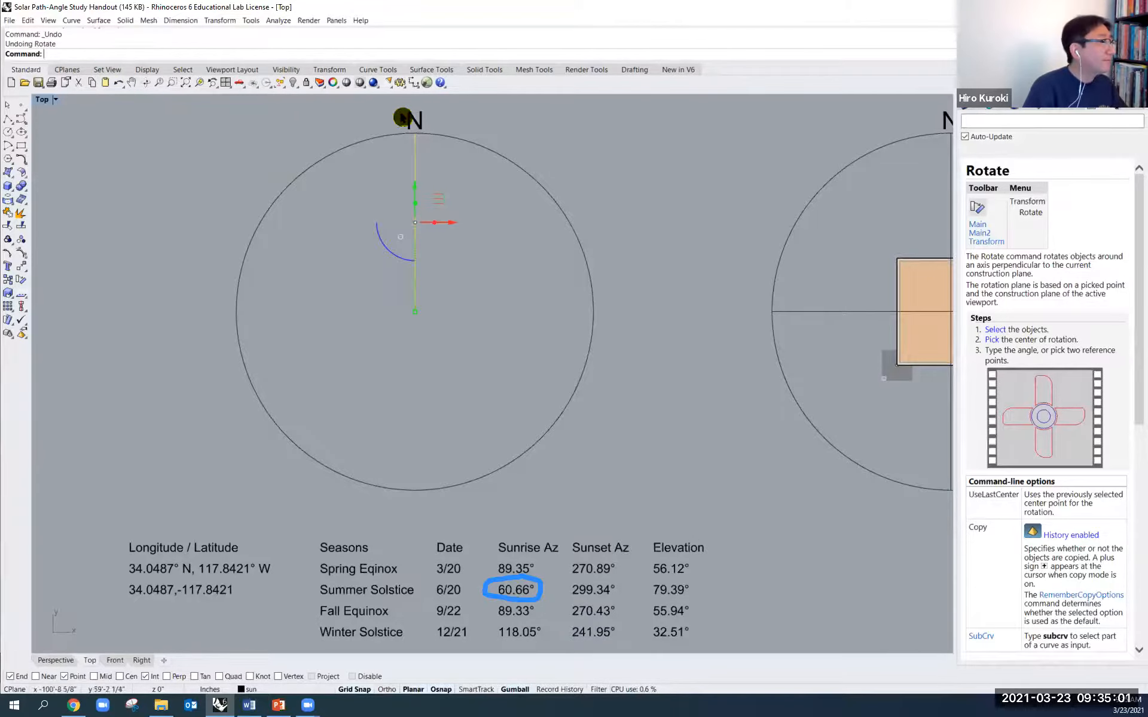
- Try to rotate a copy of the north line by 60.66° about the circle's centre, and undo the copy
{"action": "type", "text": "Rotate"}
{"action": "key", "text": "Return"}
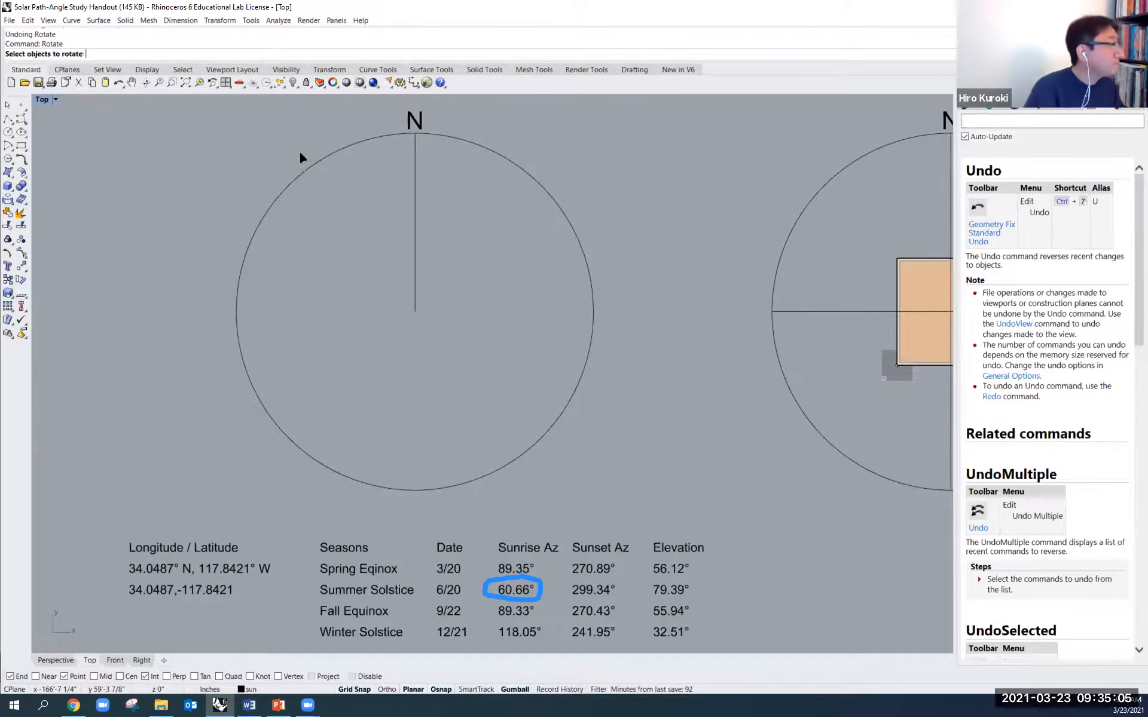
{"action": "left_click", "coordinate": [417, 234]}
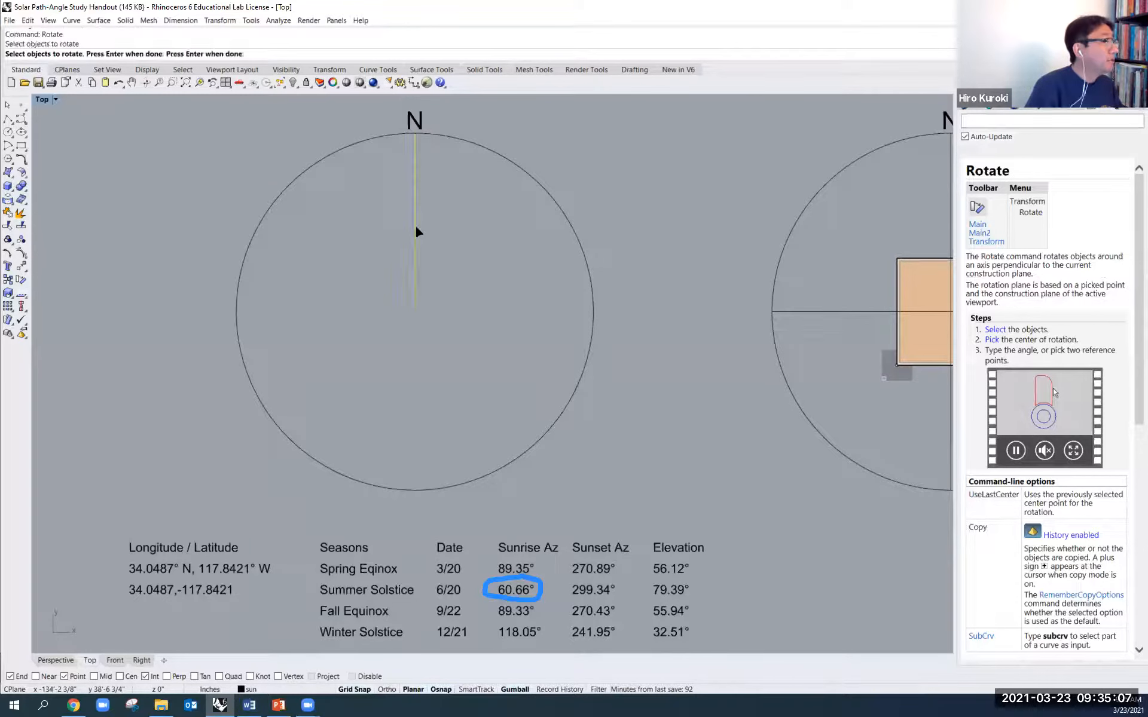
{"action": "key", "text": "Return"}
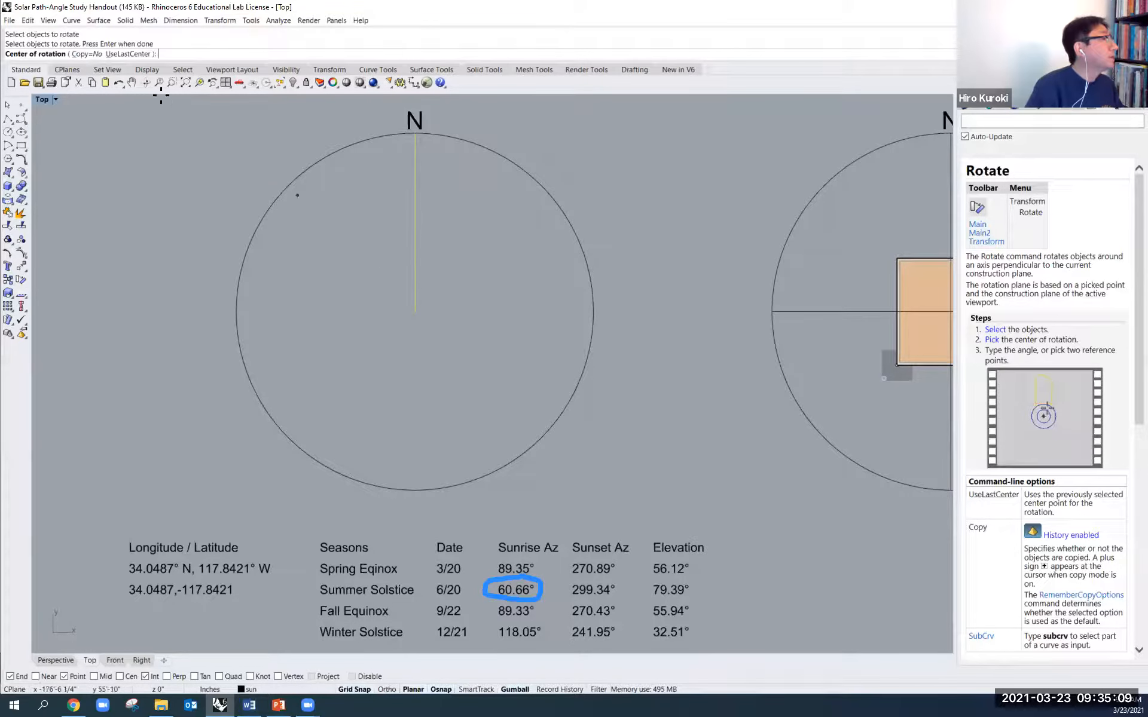
{"action": "left_click", "coordinate": [85, 54]}
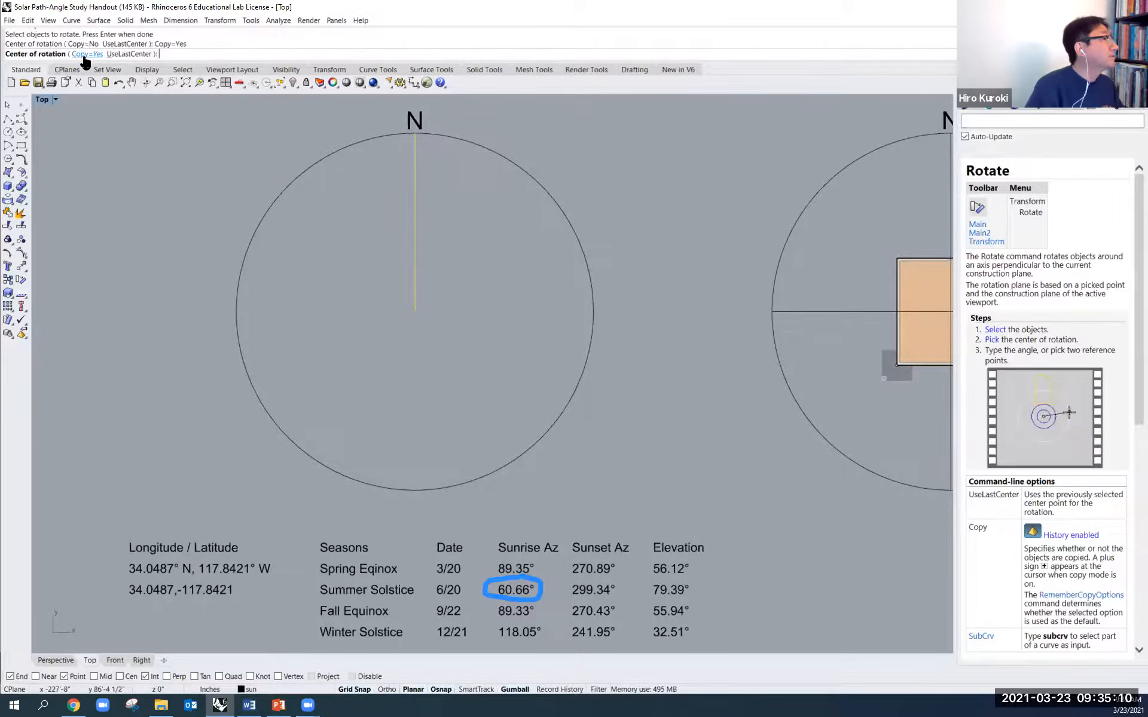
{"action": "left_click", "coordinate": [414, 310]}
{"action": "left_click", "coordinate": [414, 133]}
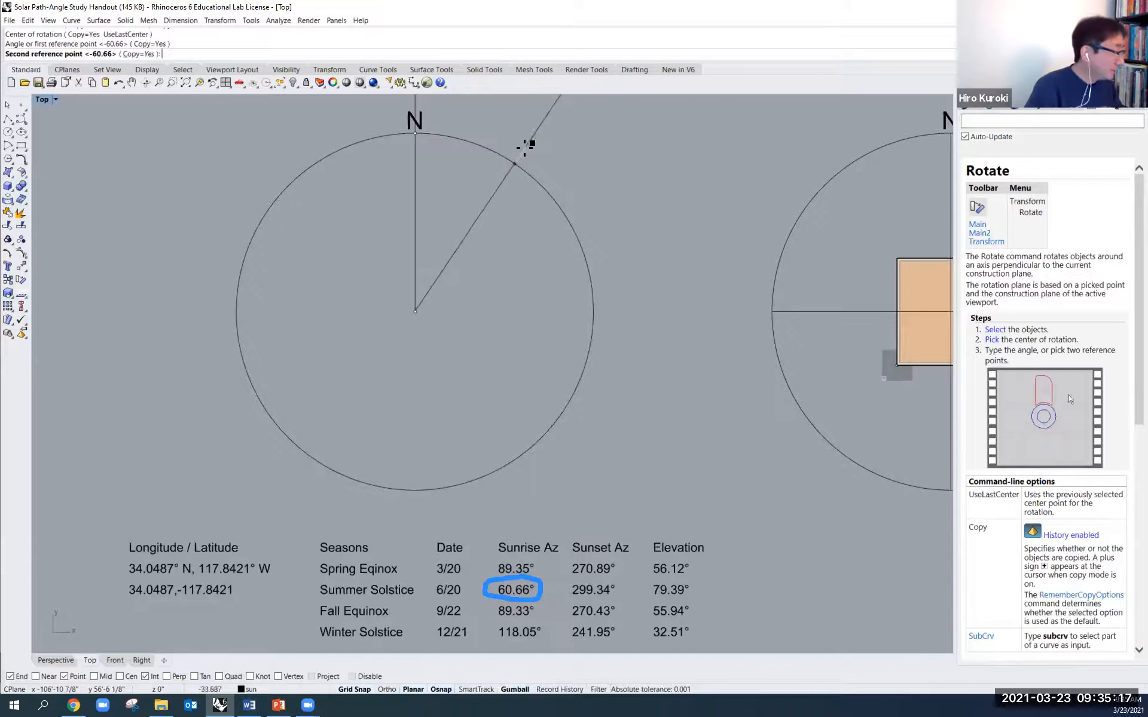
{"action": "type", "text": "60.66"}
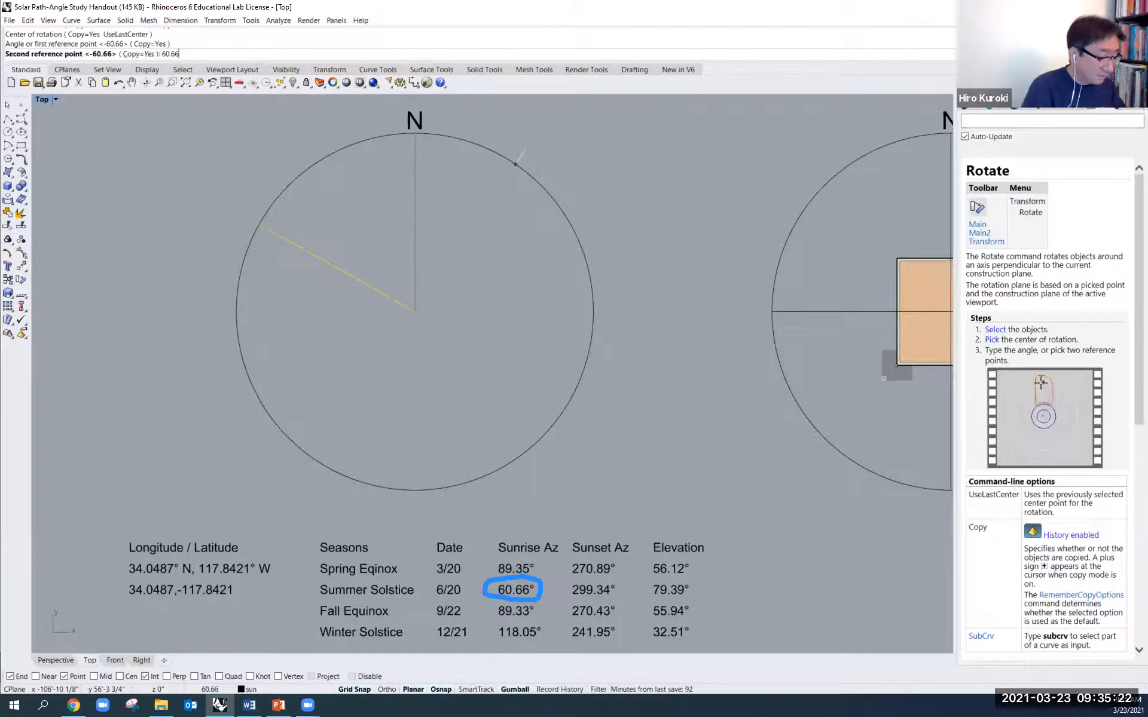
{"action": "key", "text": "Return"}
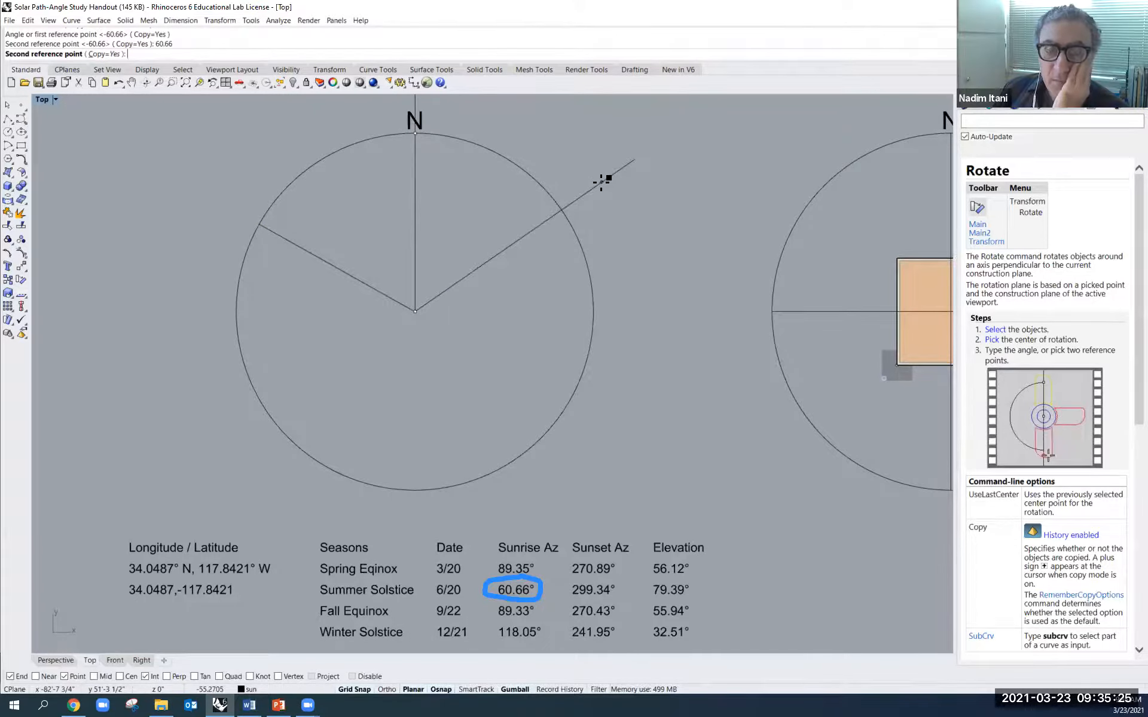
{"action": "key", "text": "Return"}
{"action": "right_click", "coordinate": [563, 173]}
{"action": "key", "text": "ctrl+z"}
- Rotate a copy of the north line by -60.66° about the circle's centre for the summer solstice sunrise
{"action": "right_click", "coordinate": [472, 178]}
{"action": "left_click", "coordinate": [414, 220]}
{"action": "right_click", "coordinate": [429, 278]}
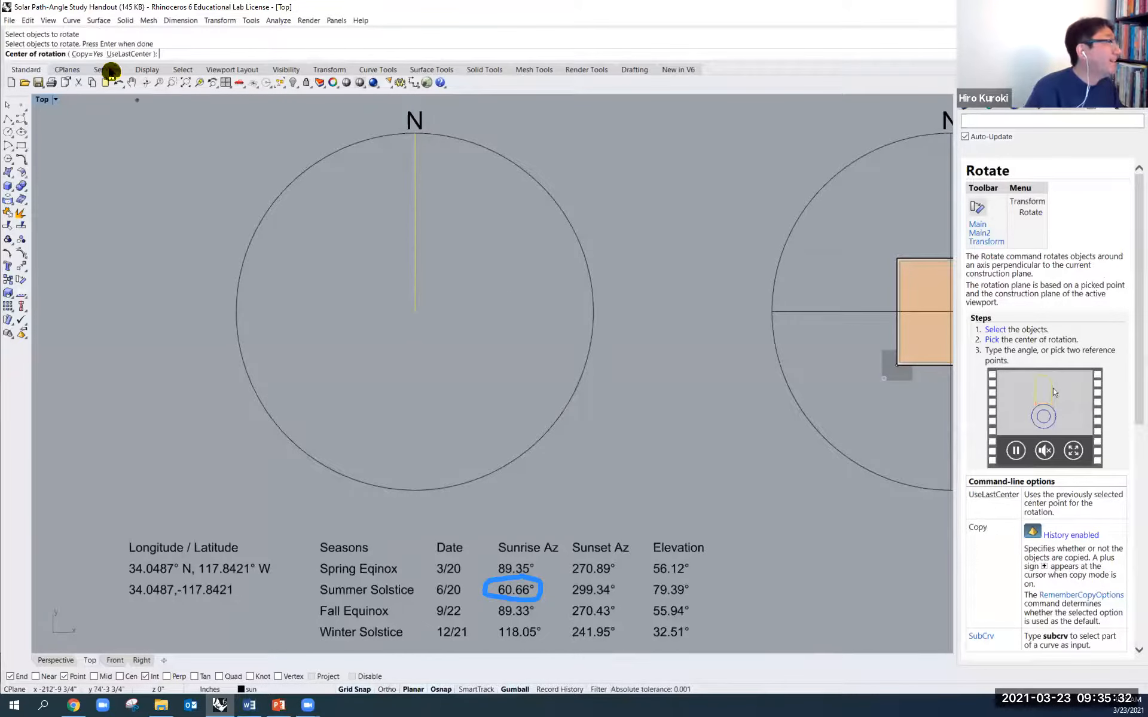
{"action": "left_click", "coordinate": [415, 311]}
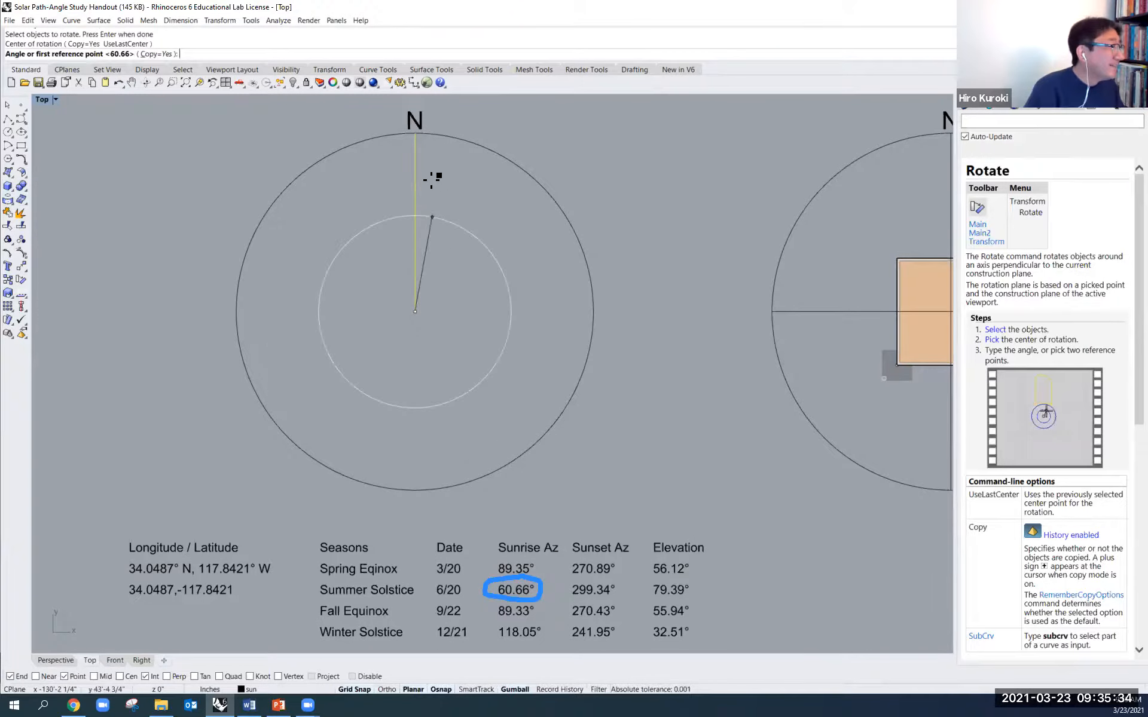
{"action": "left_click", "coordinate": [415, 133]}
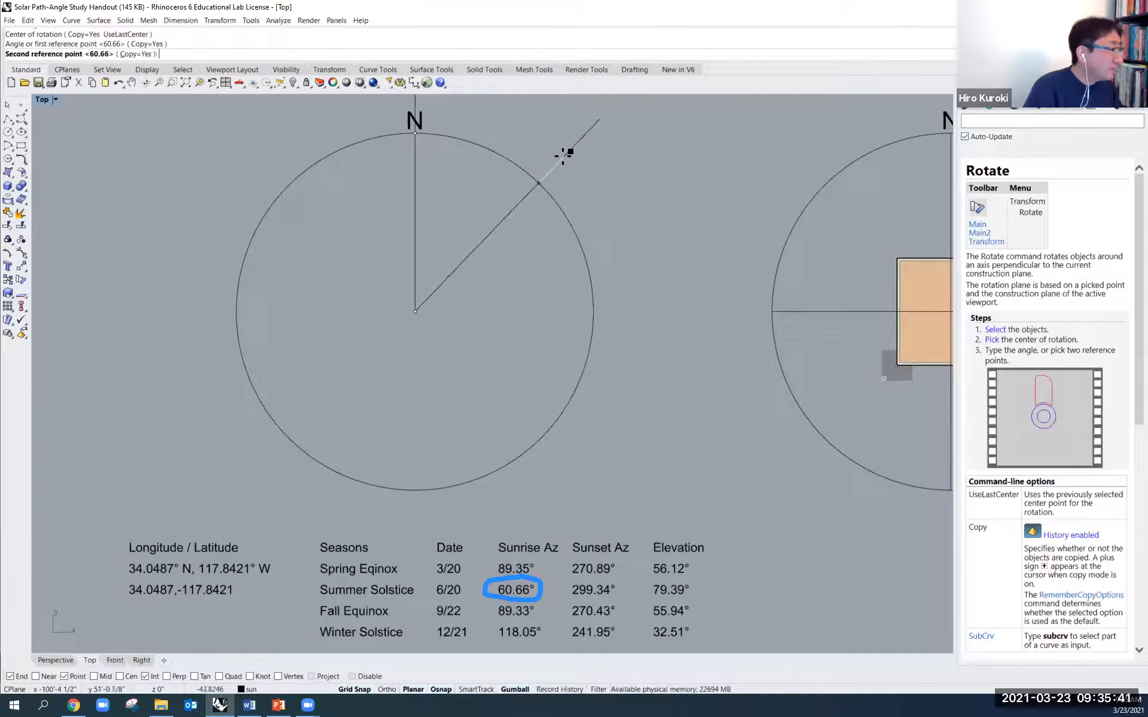
{"action": "type", "text": "-60.66"}
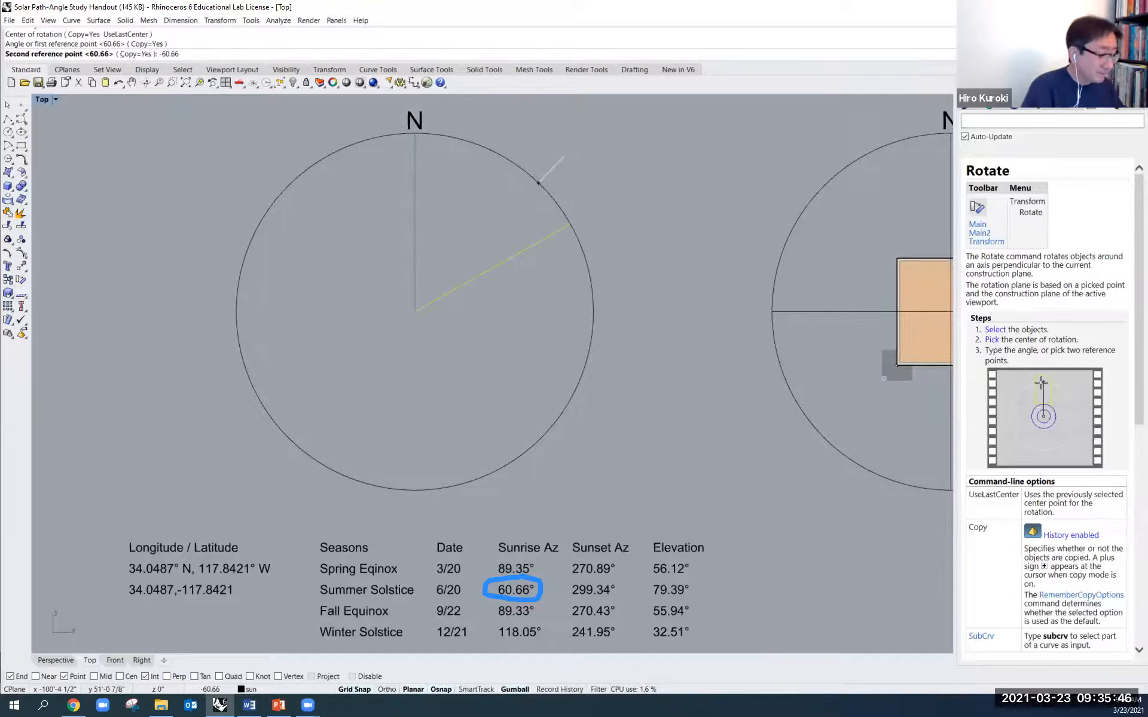
{"action": "key", "text": "Return"}
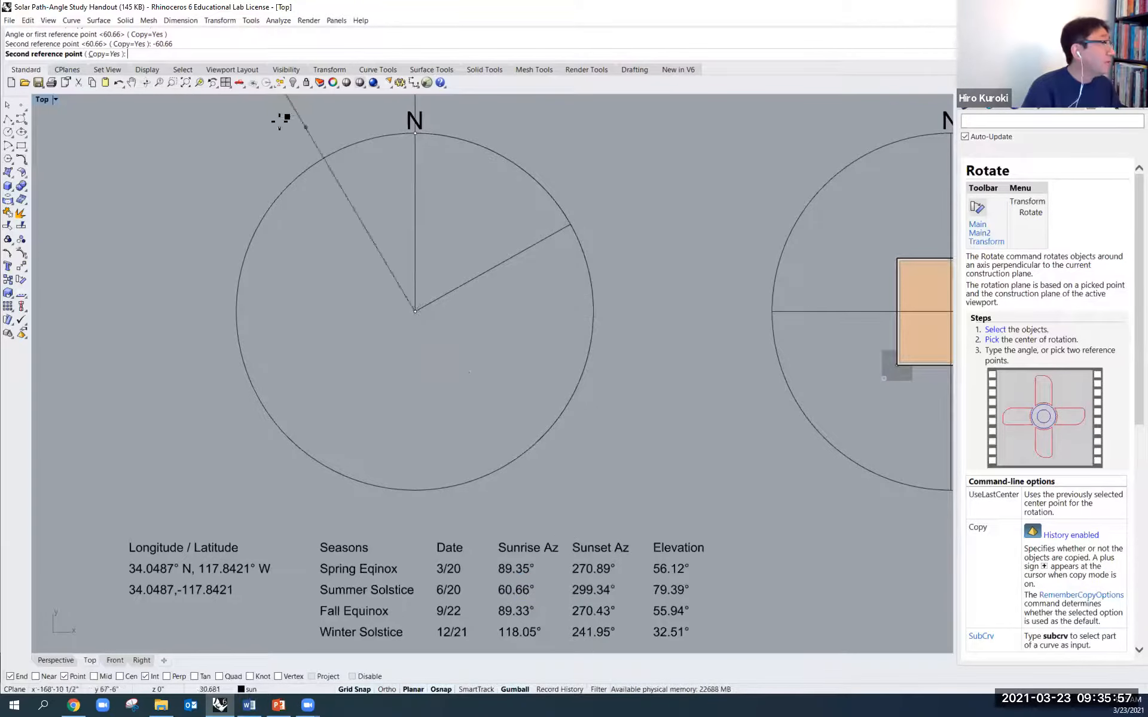
{"action": "left_click", "coordinate": [54, 58]}
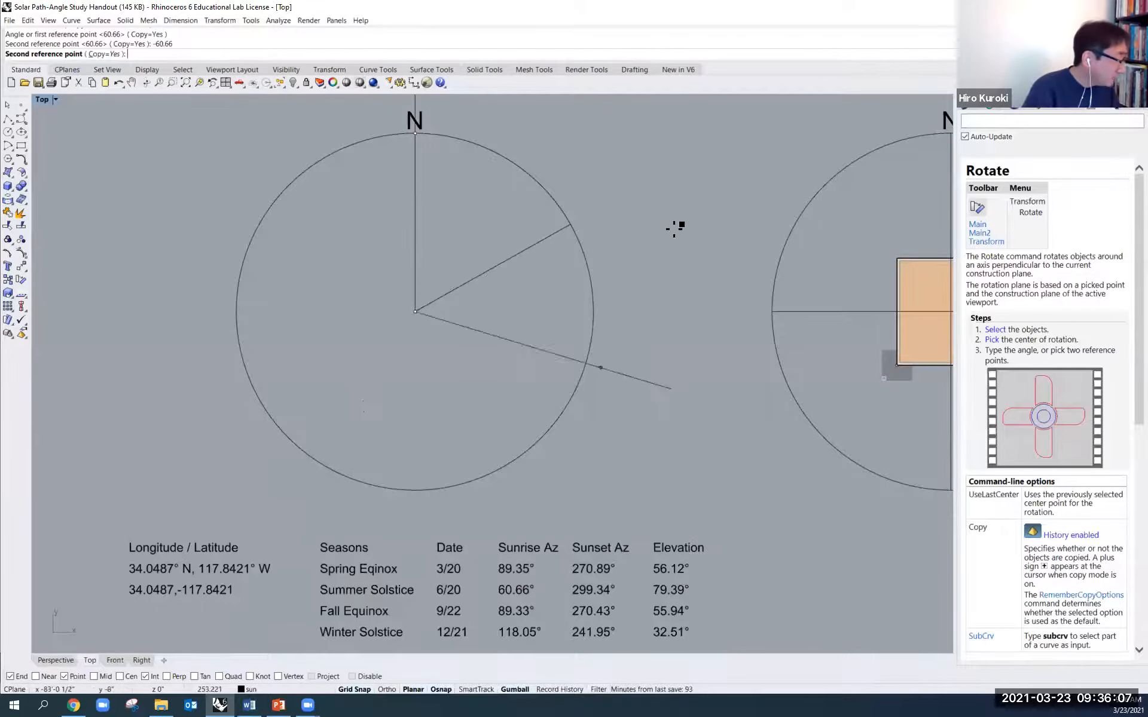
{"action": "left_click", "coordinate": [422, 155]}
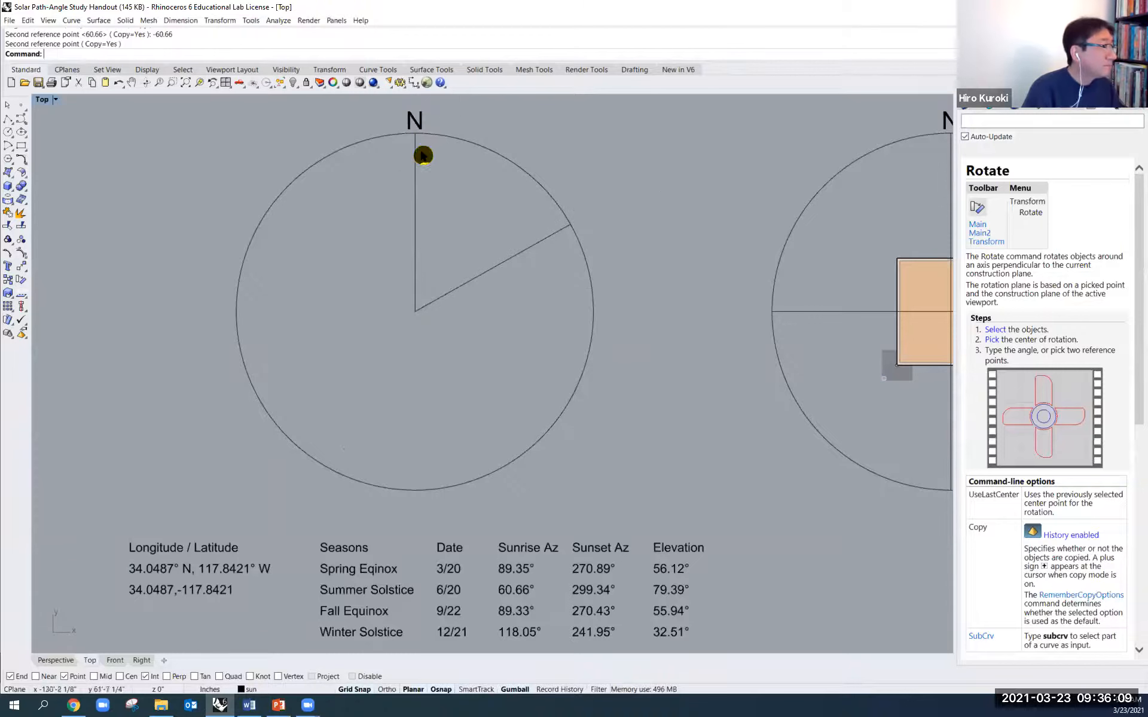
- Rotate a copy of the north line by -299.34° about the circle's centre for the summer solstice sunset
{"action": "key", "text": "Return"}
{"action": "left_click", "coordinate": [417, 220]}
{"action": "key", "text": "Return"}
{"action": "left_click", "coordinate": [416, 312]}
{"action": "left_click", "coordinate": [416, 133]}
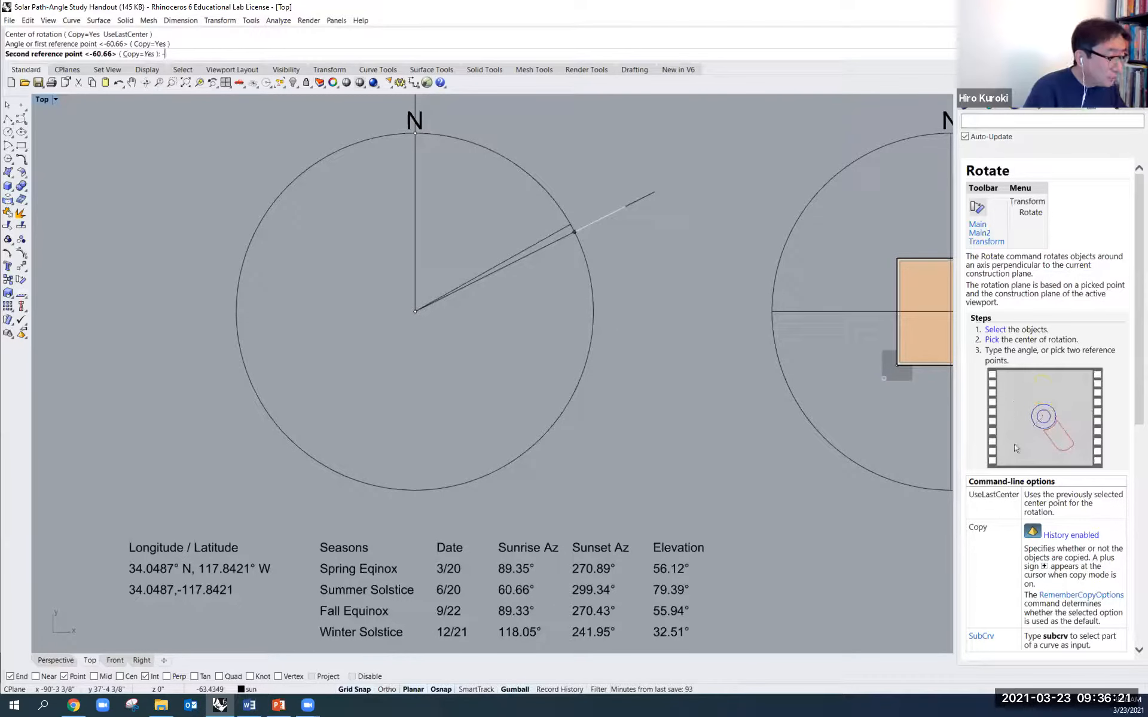
{"action": "type", "text": "2"}
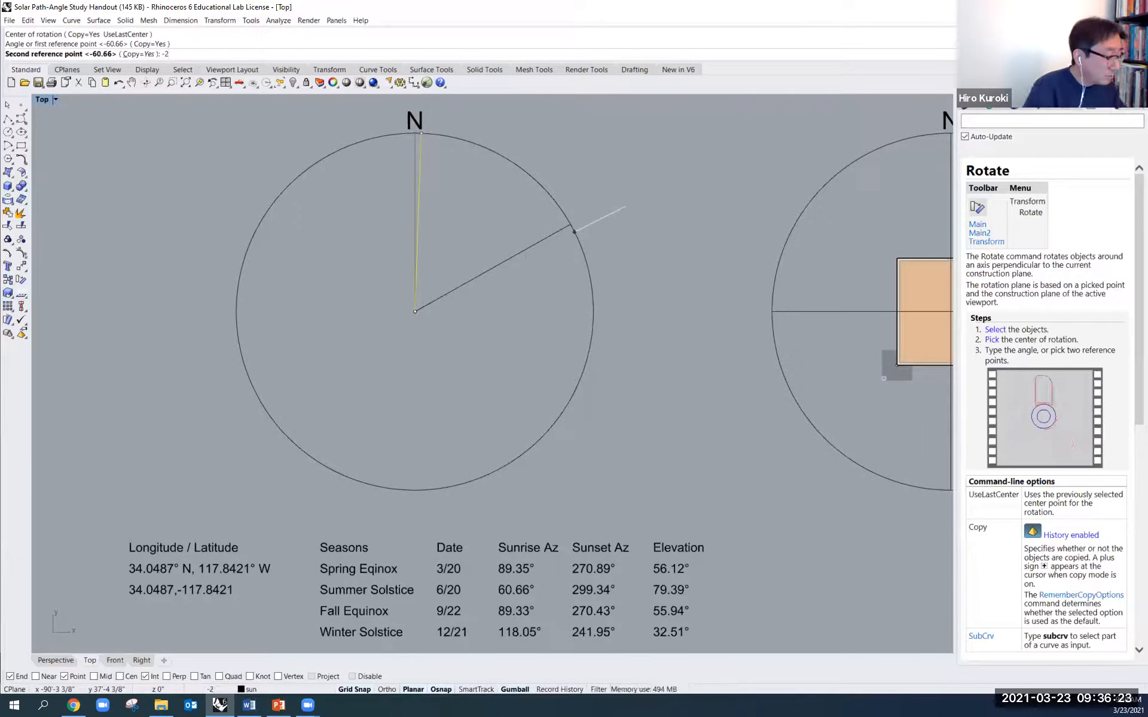
{"action": "type", "text": "99.34"}
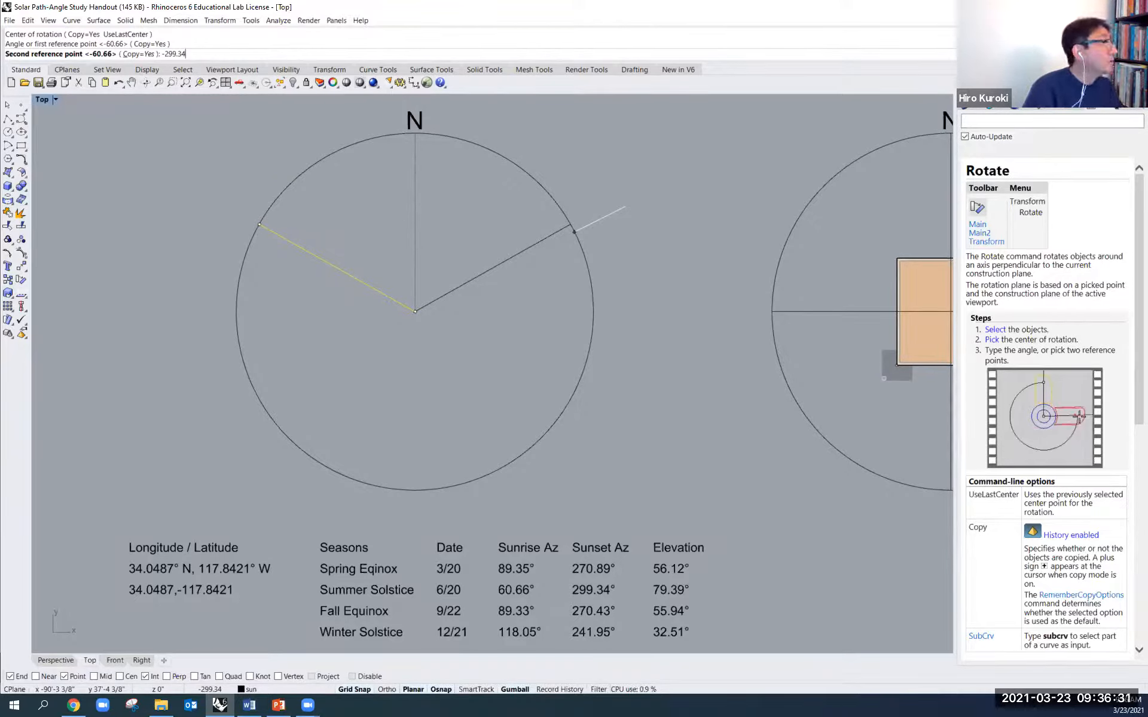
{"action": "key", "text": "Return"}
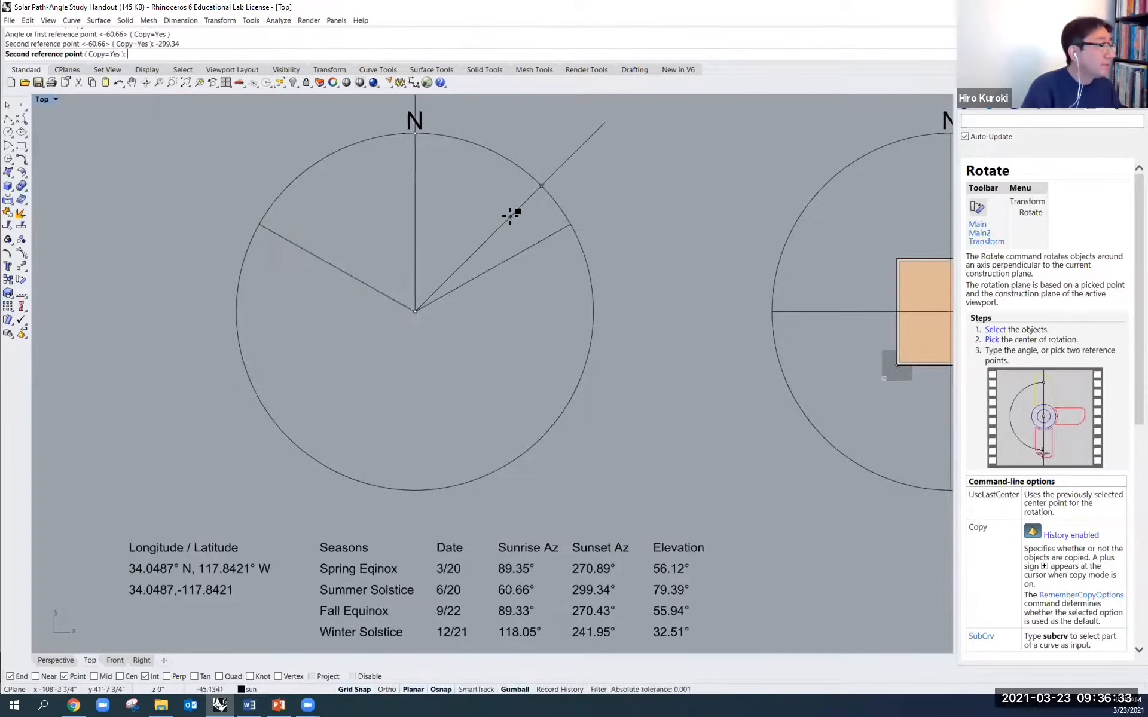
{"action": "key", "text": "Return"}
{"action": "left_click", "coordinate": [383, 269]}
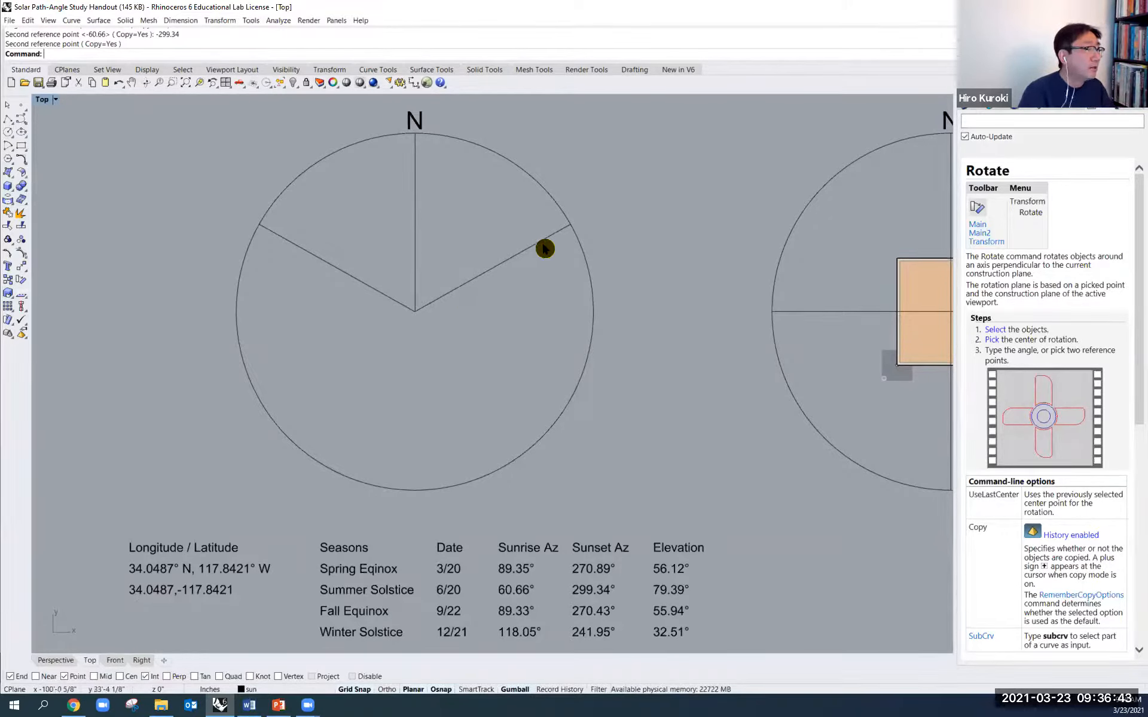
- Rotate a copy of the north line by -118.05° about the circle's centre for the winter solstice sunrise
{"action": "right_click", "coordinate": [588, 240]}
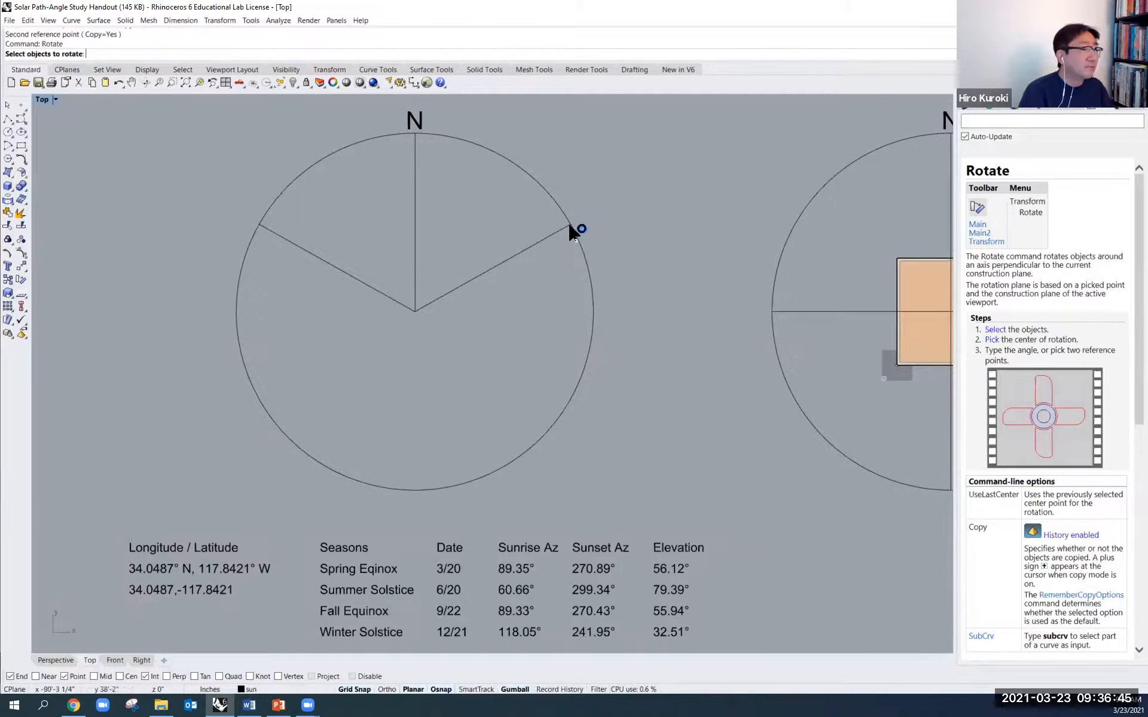
{"action": "key", "text": "Escape"}
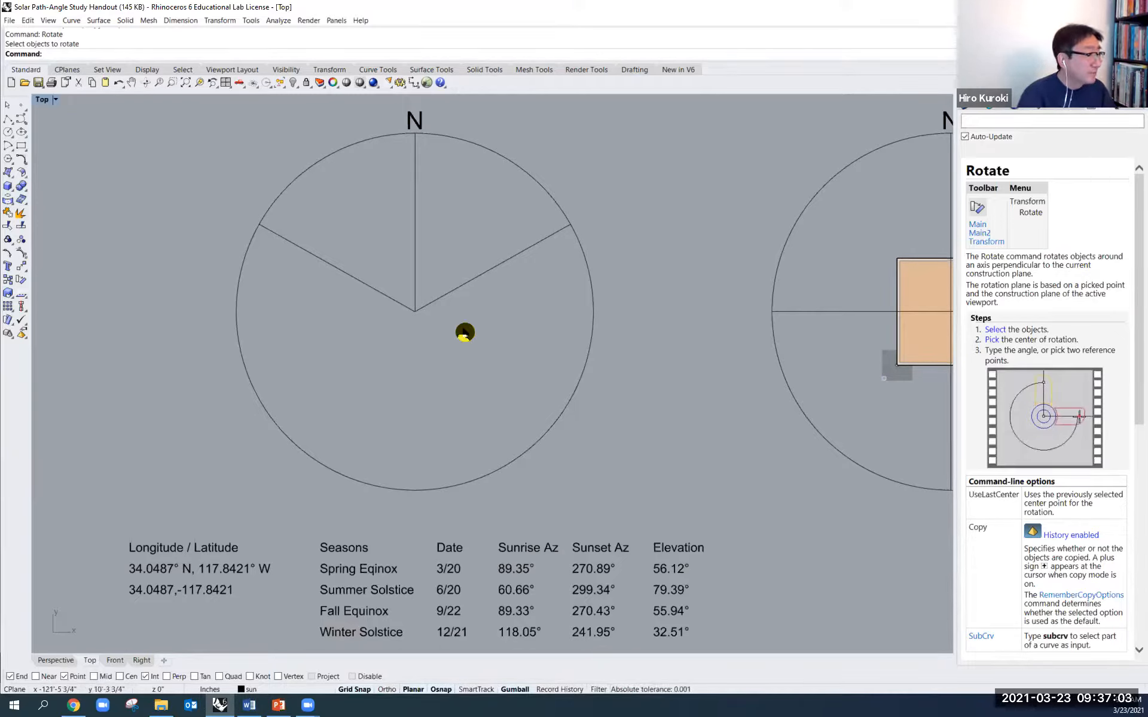
{"action": "right_click", "coordinate": [416, 269]}
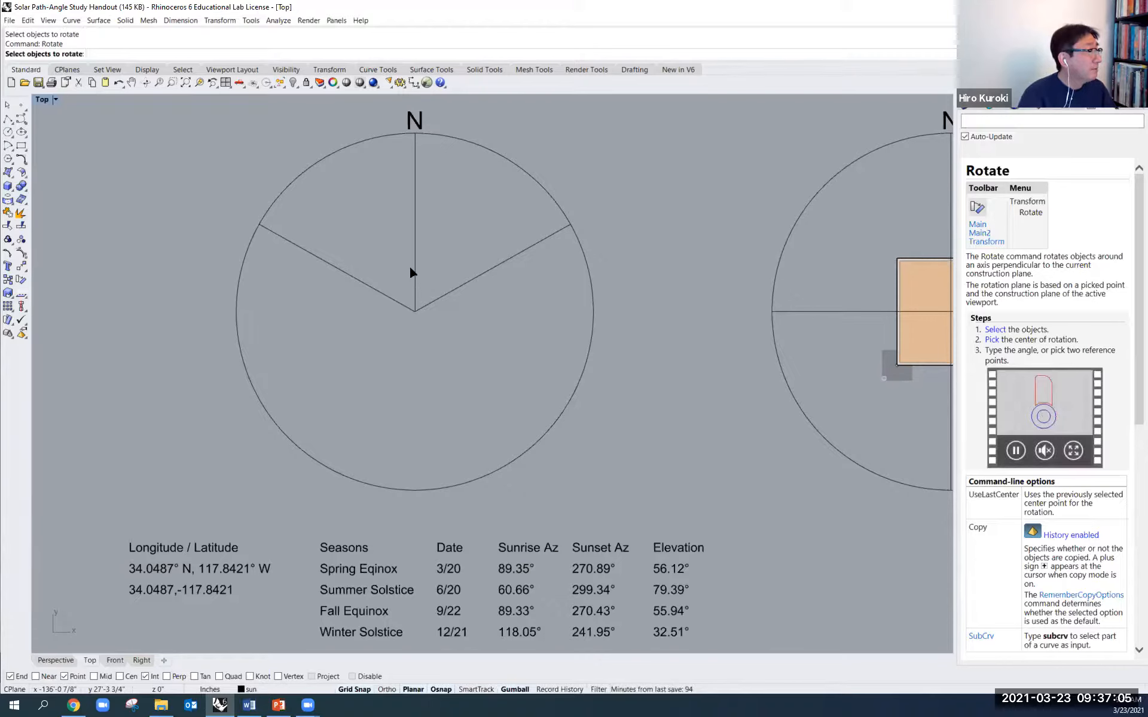
{"action": "left_click", "coordinate": [413, 264]}
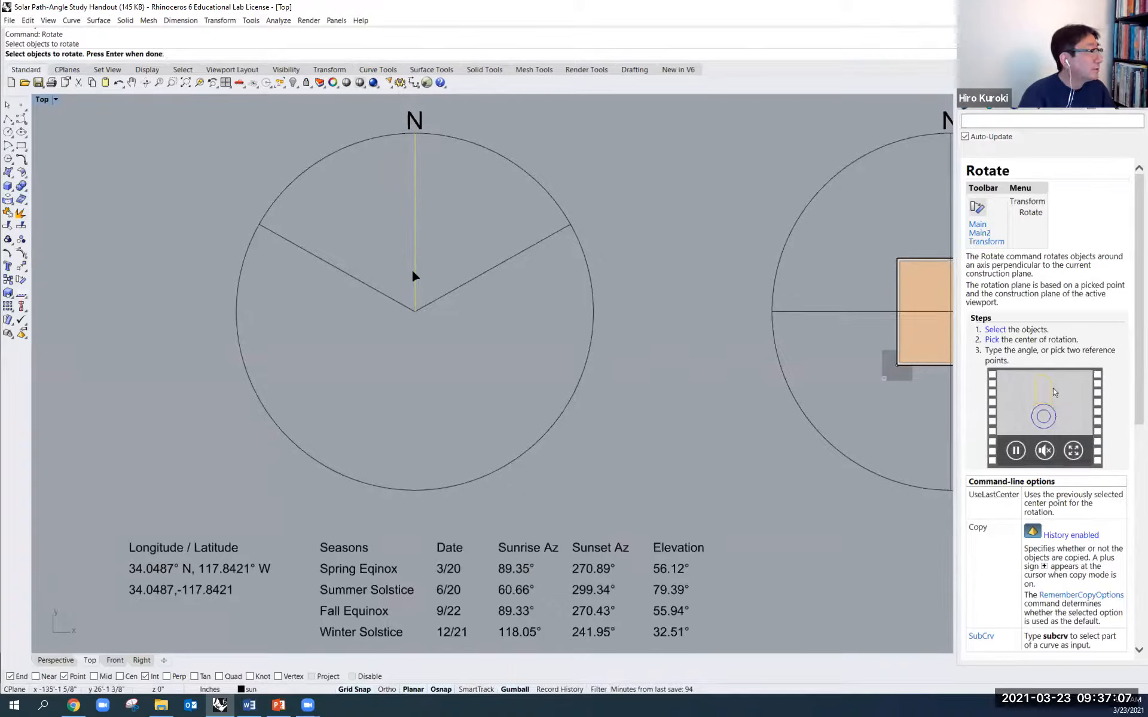
{"action": "right_click", "coordinate": [416, 311]}
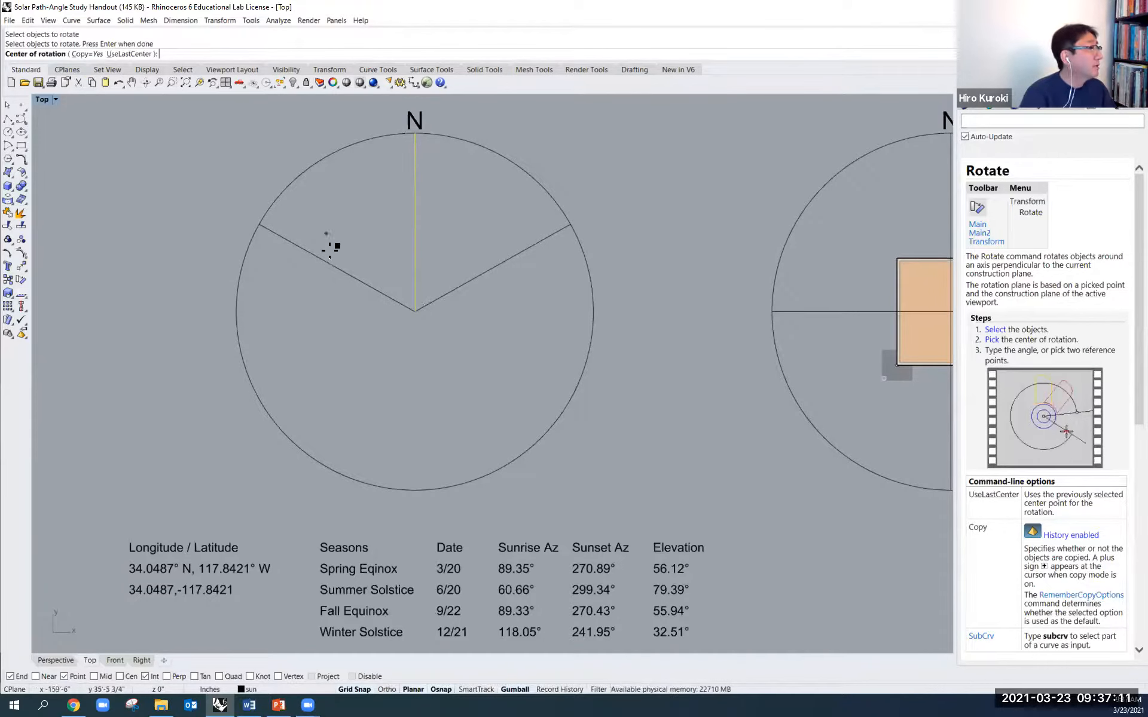
{"action": "left_click", "coordinate": [419, 310]}
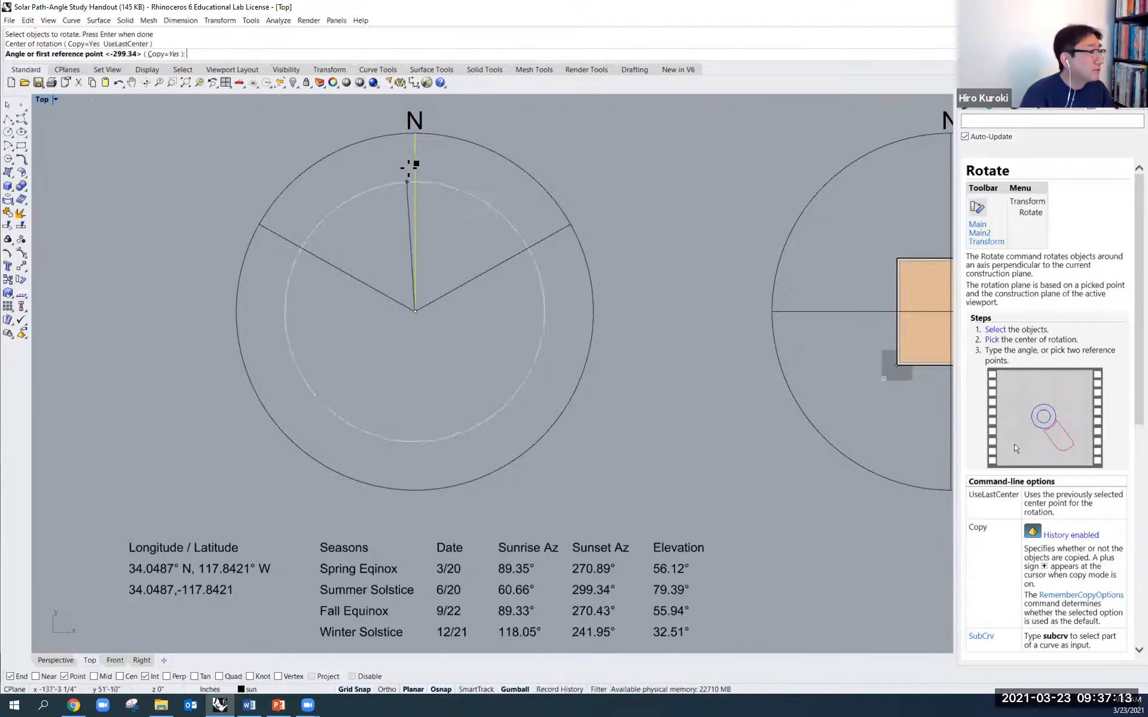
{"action": "left_click", "coordinate": [415, 134]}
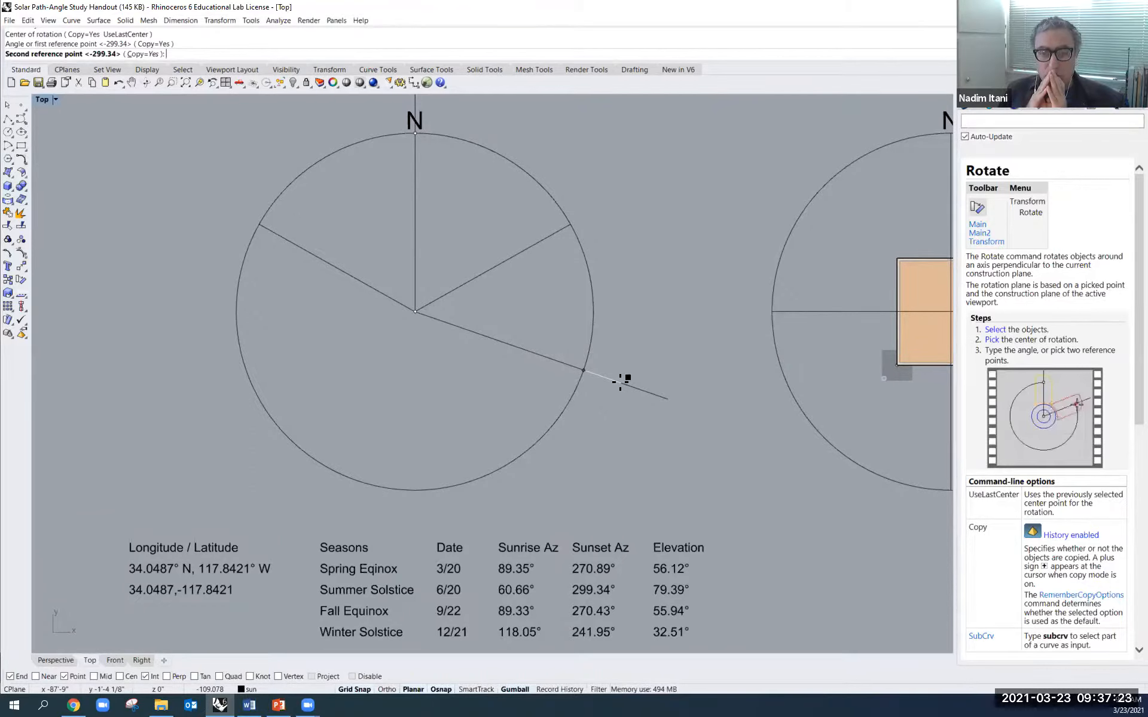
{"action": "type", "text": "11"}
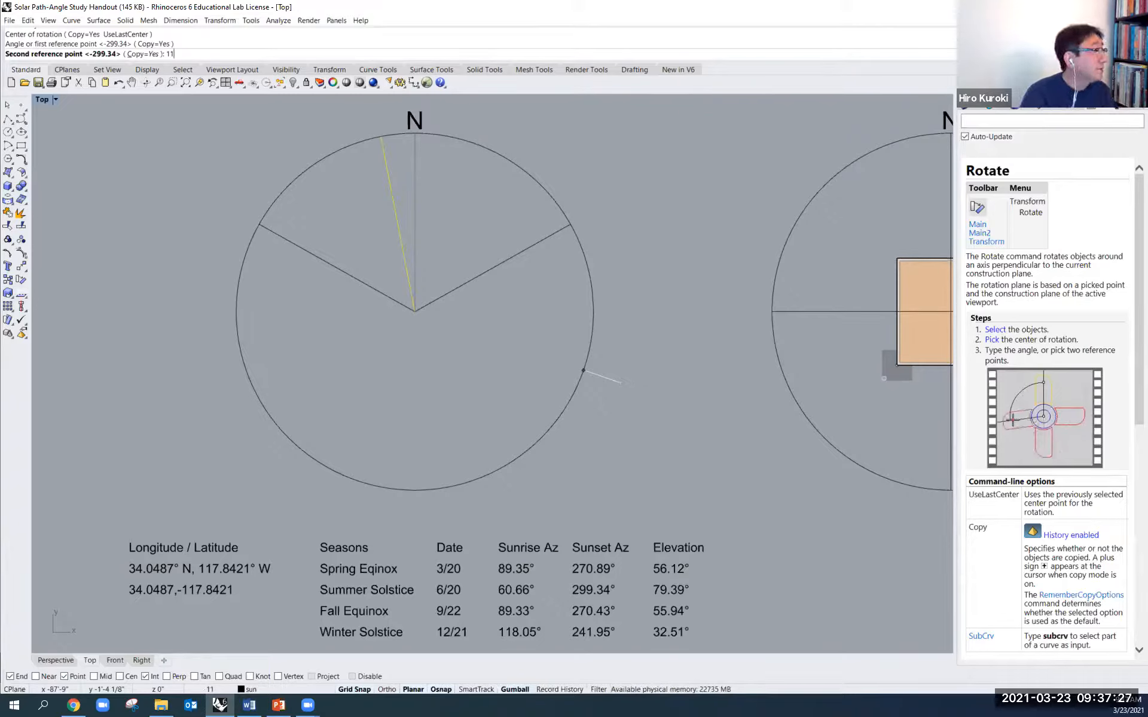
{"action": "key", "text": "BackSpace"}
{"action": "key", "text": "BackSpace"}
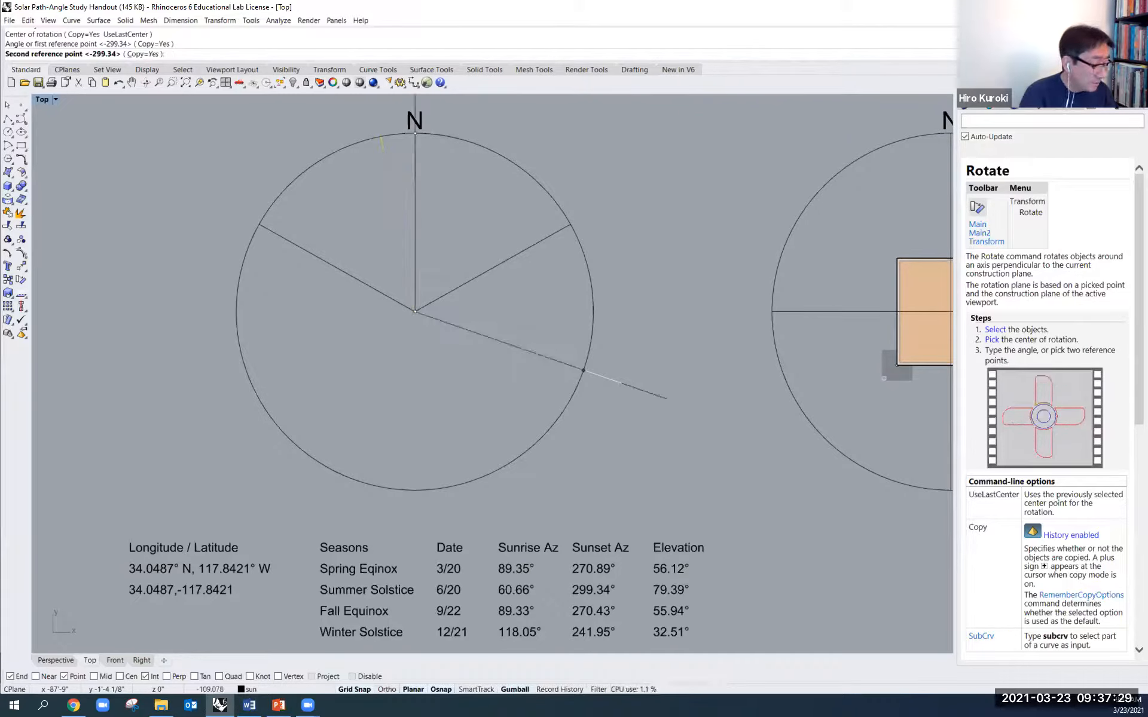
{"action": "type", "text": "-118.05"}
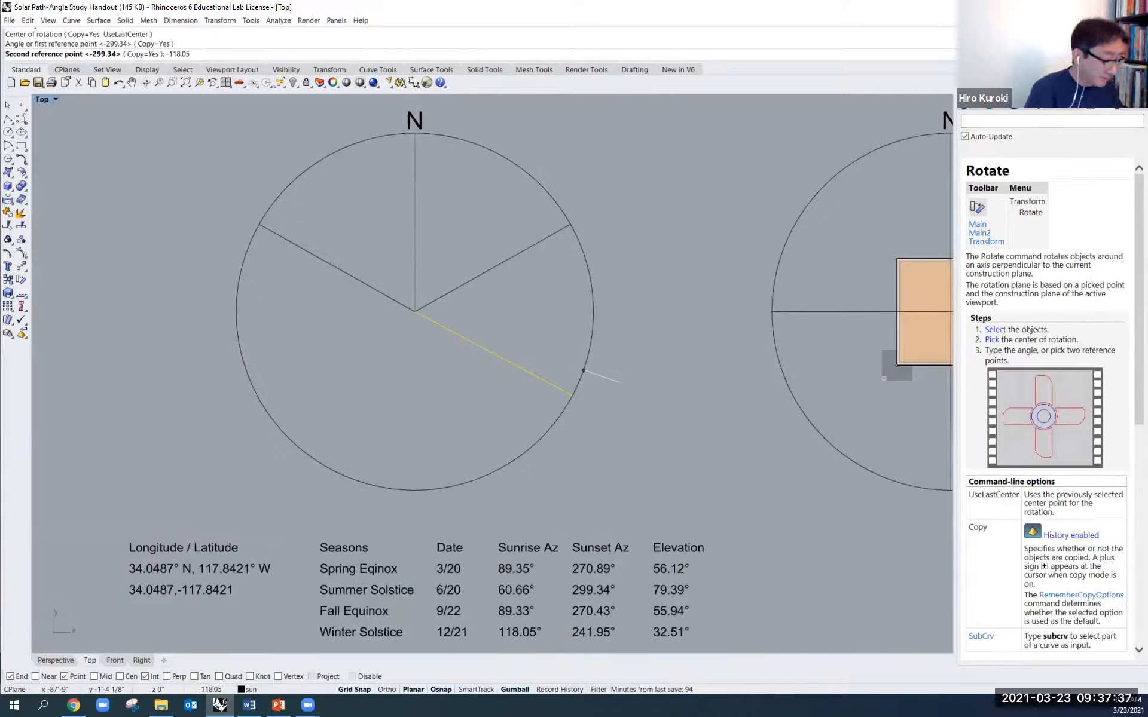
{"action": "key", "text": "Return"}
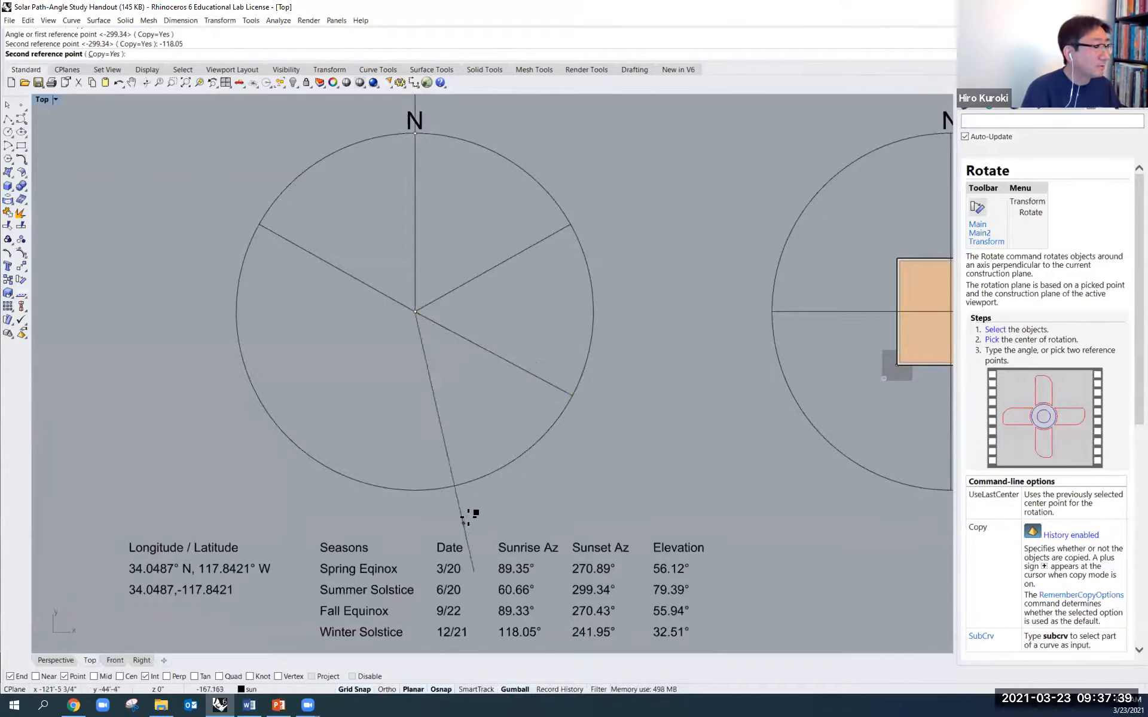
{"action": "key", "text": "Return"}
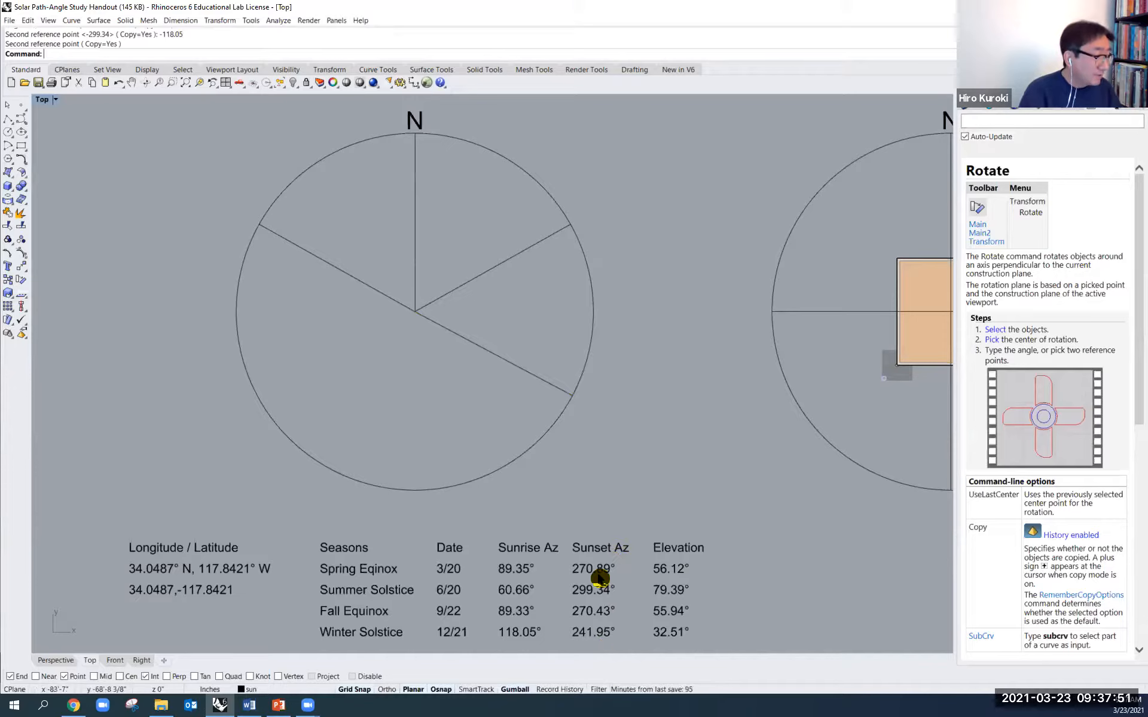
- Rotate a copy of the north line by -241.95° about the circle's centre for the winter solstice sunset
{"action": "right_click", "coordinate": [415, 259]}
{"action": "left_click", "coordinate": [415, 260]}
{"action": "right_click", "coordinate": [415, 260]}
{"action": "left_click", "coordinate": [415, 310]}
{"action": "left_click", "coordinate": [415, 133]}
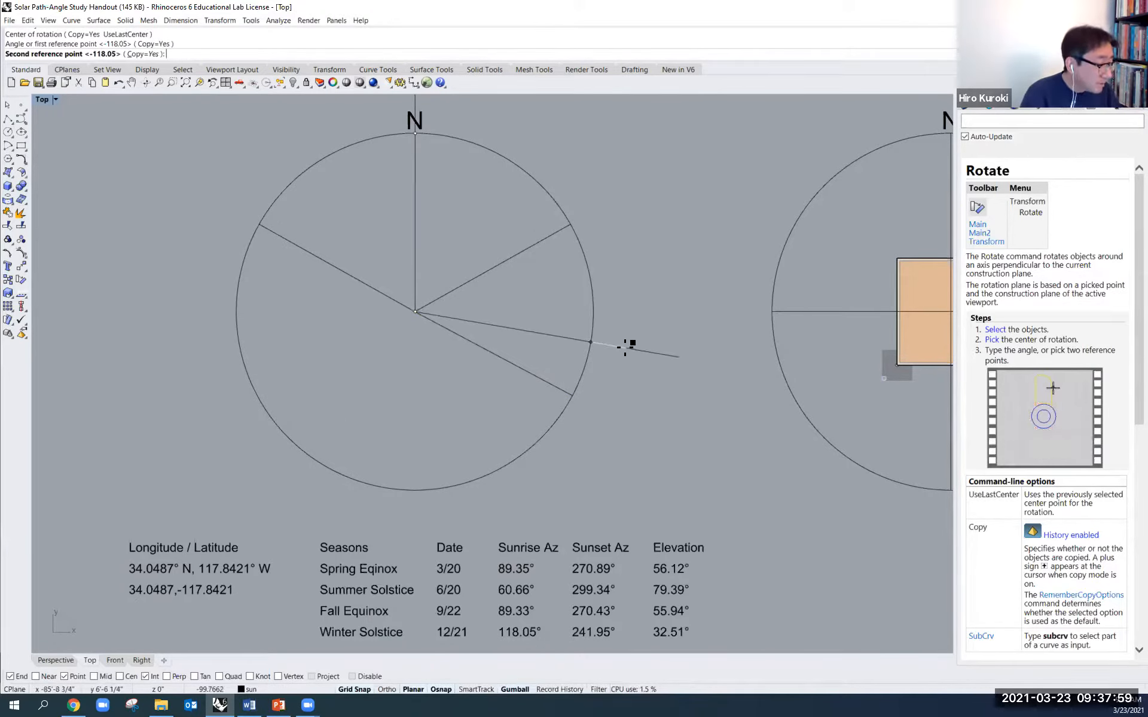
{"action": "type", "text": "-24"}
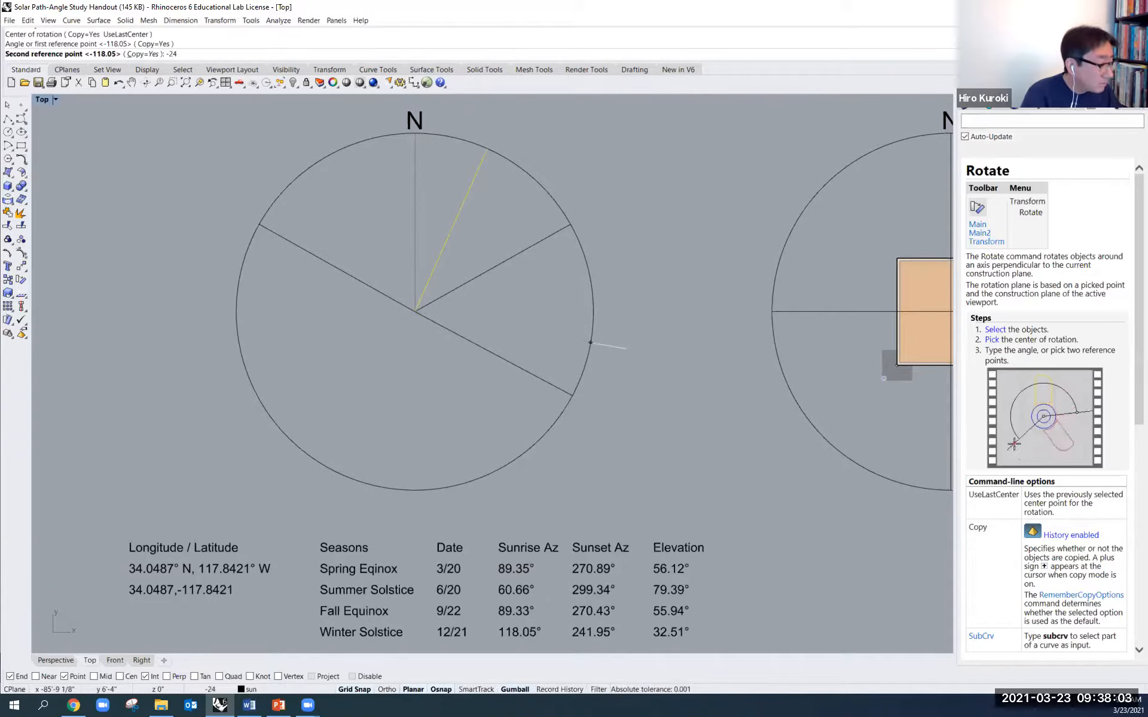
{"action": "type", "text": "1.95"}
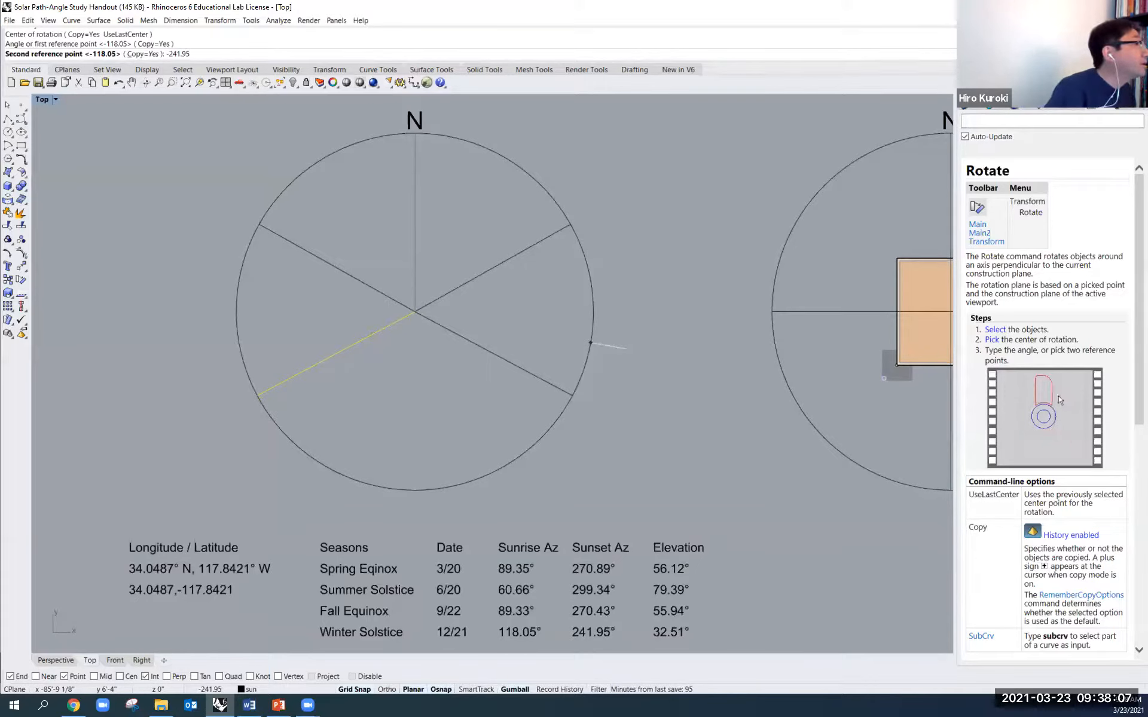
{"action": "key", "text": "Return"}
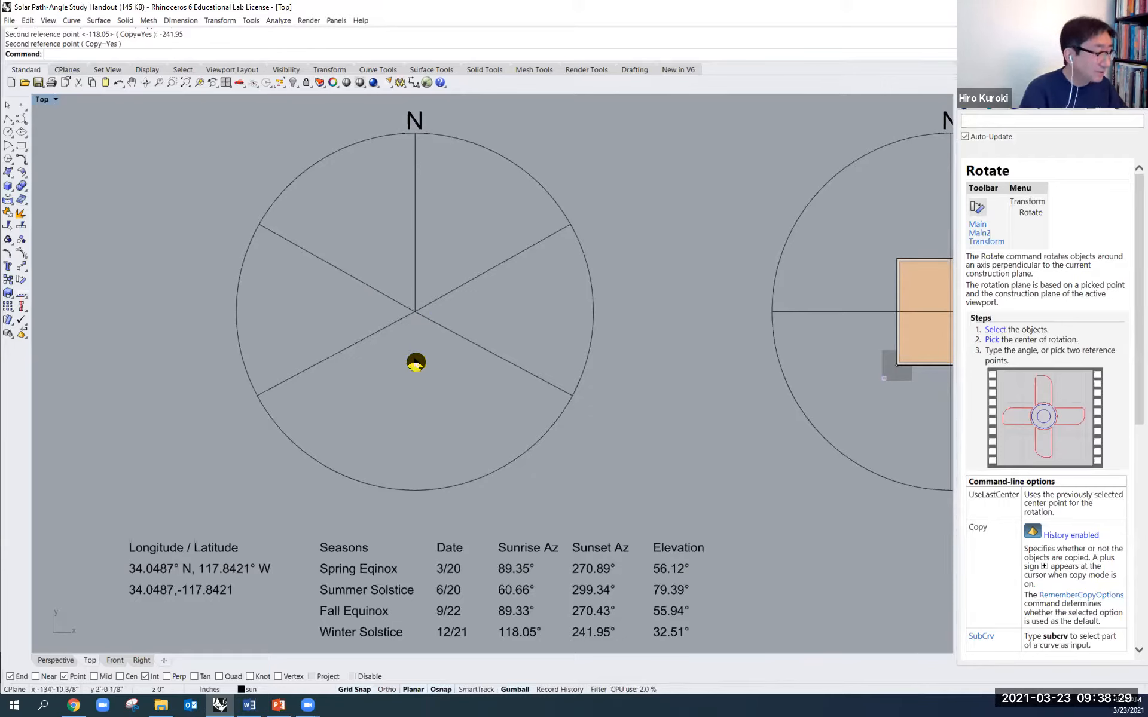
{"action": "type", "text": "line"}
{"action": "key", "text": "Return"}
{"action": "left_click", "coordinate": [415, 311]}
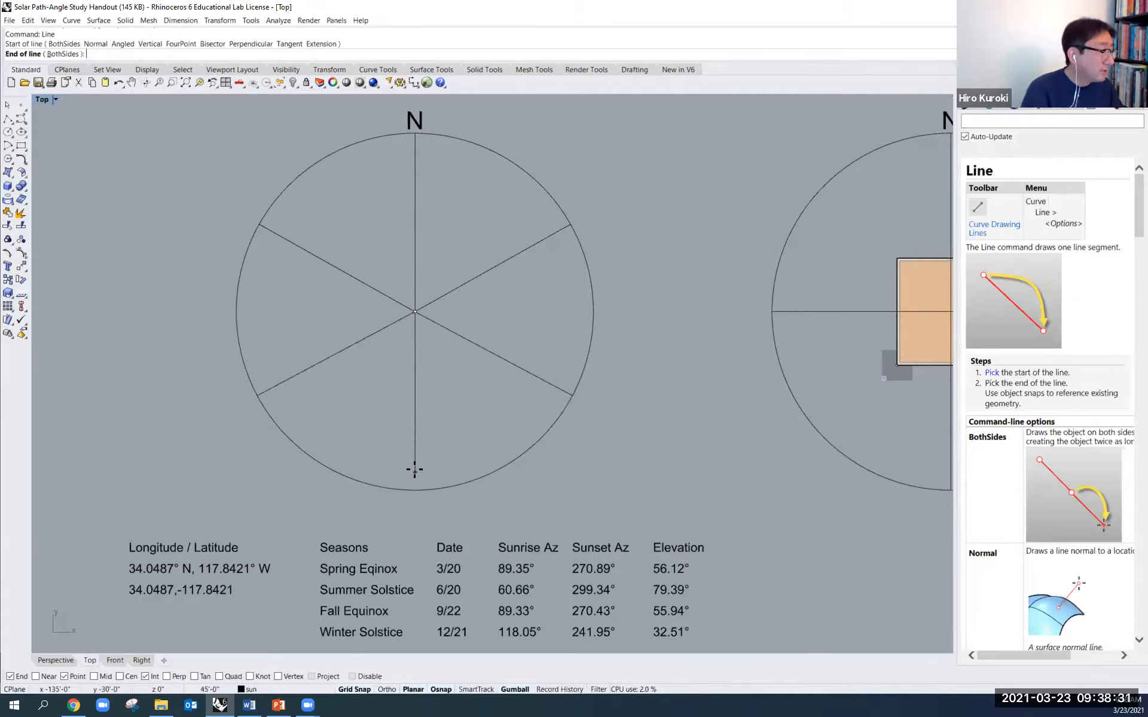
{"action": "key", "text": "Escape"}
- Draw a line from the circle's centre straight down to its south quadrant point, using the quad object snap
{"action": "key", "text": "Return"}
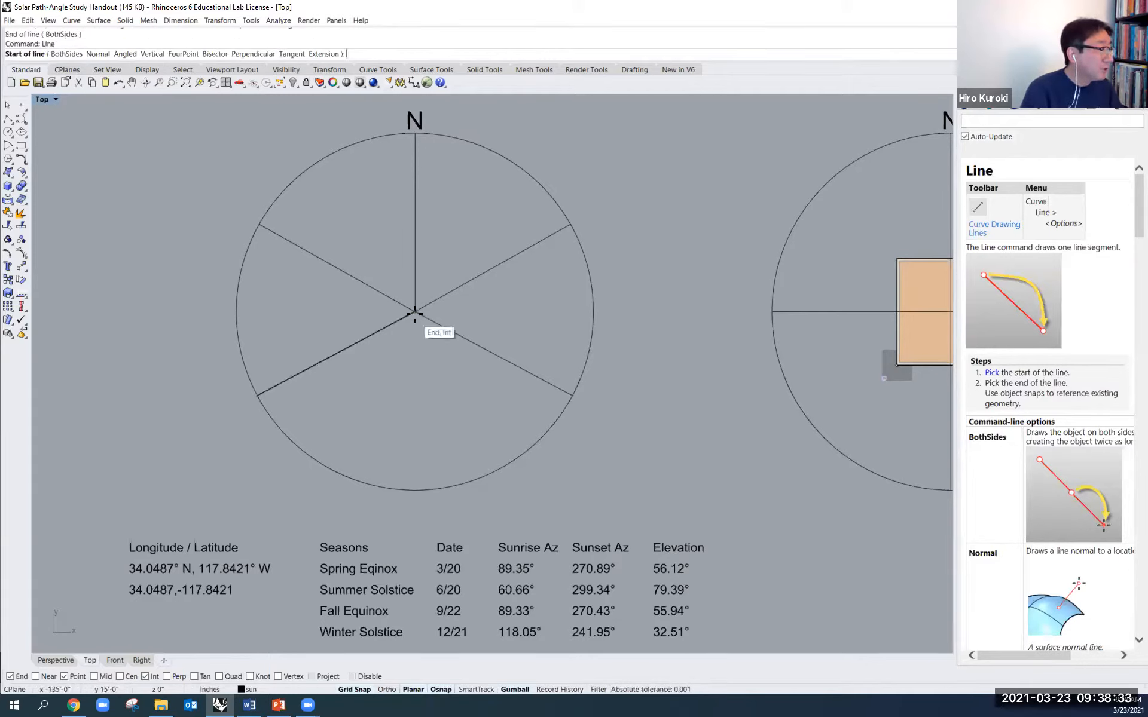
{"action": "left_click", "coordinate": [414, 313]}
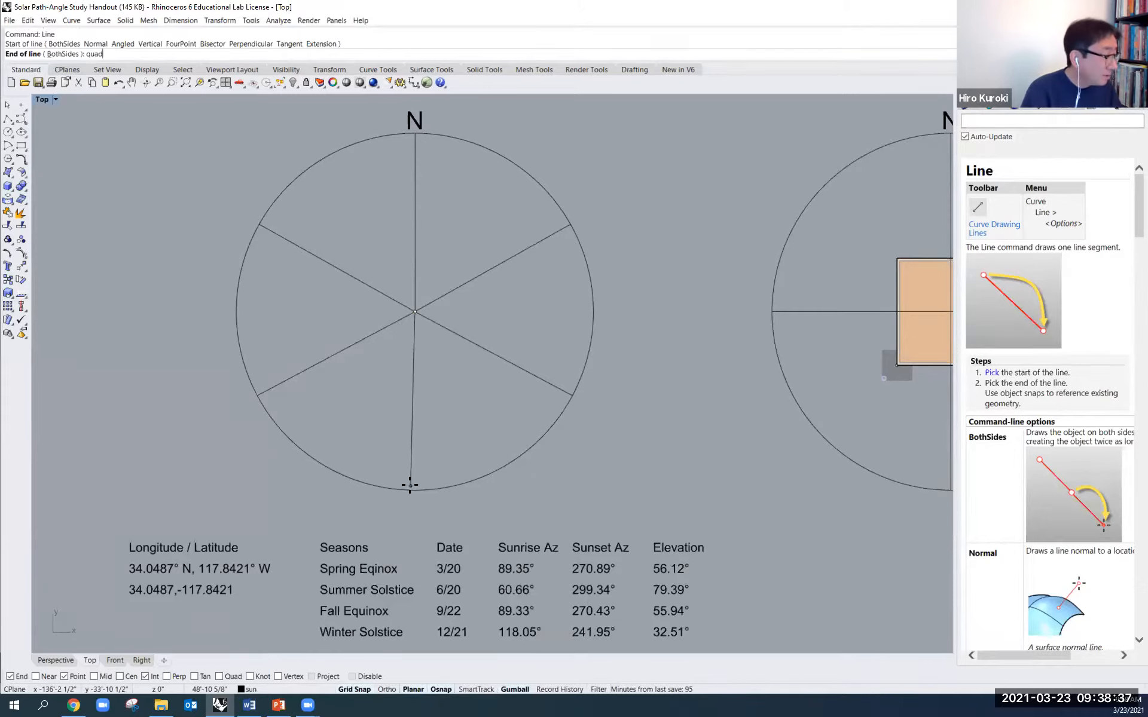
{"action": "type", "text": "quad"}
{"action": "key", "text": "Return"}
{"action": "left_click", "coordinate": [416, 490]}
{"action": "key", "text": "Return"}
{"action": "key", "text": "Escape"}
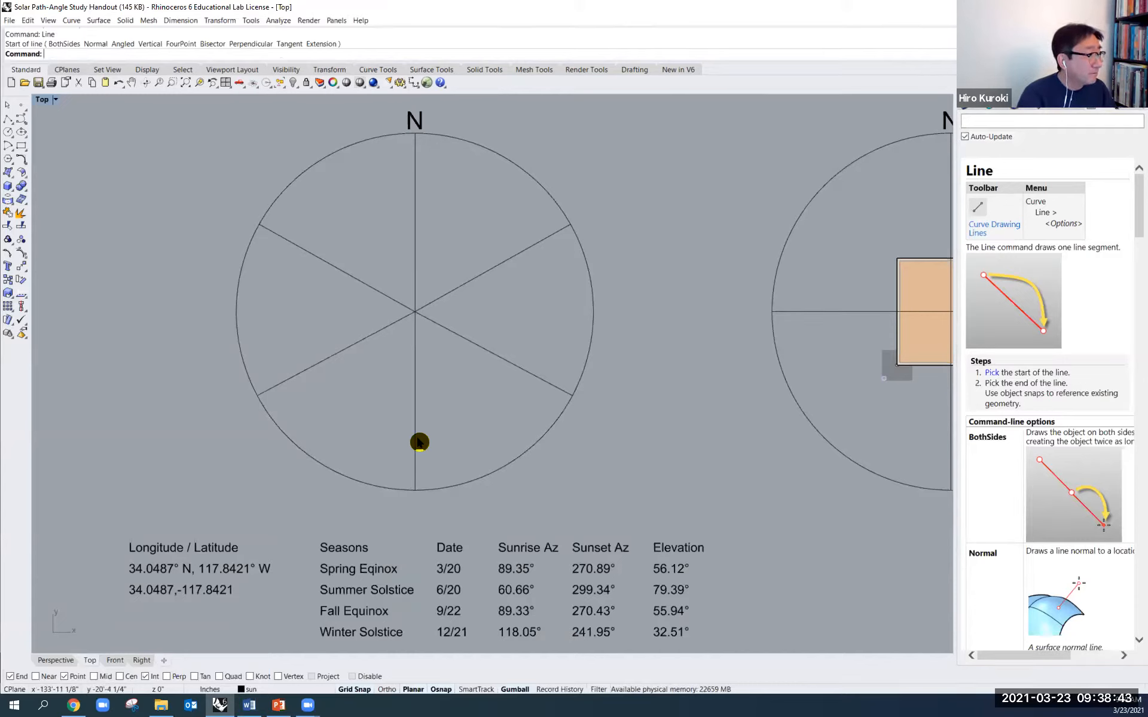
{"action": "left_click", "coordinate": [416, 442]}
{"action": "left_click", "coordinate": [490, 456]}
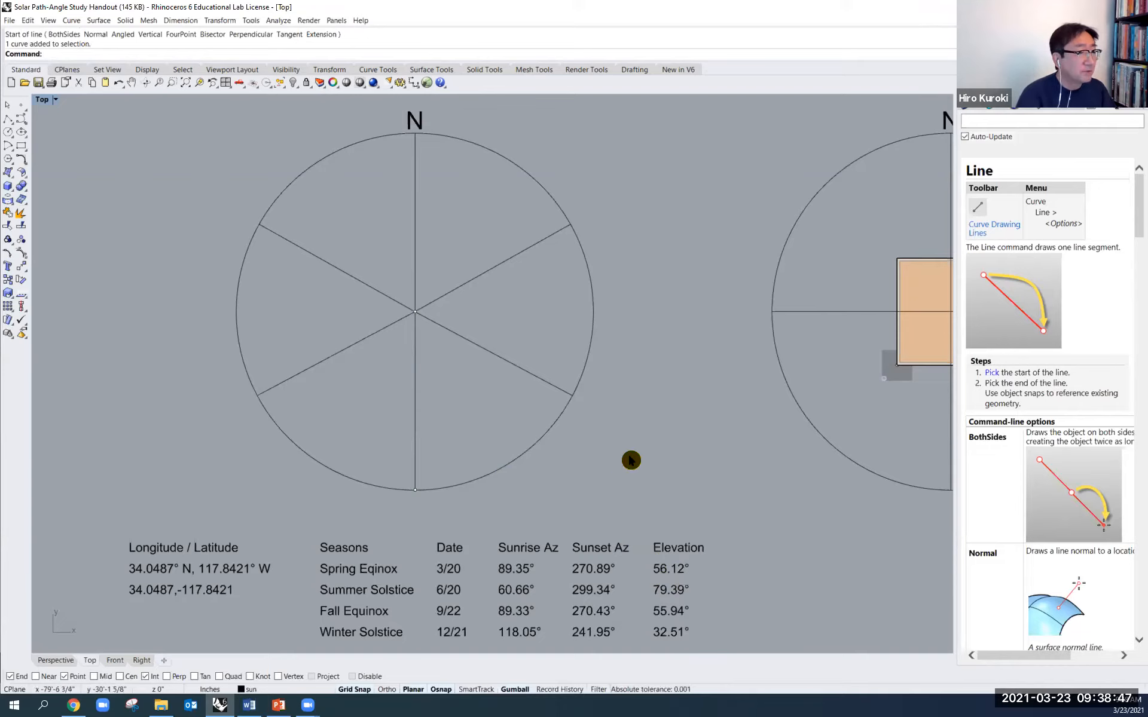